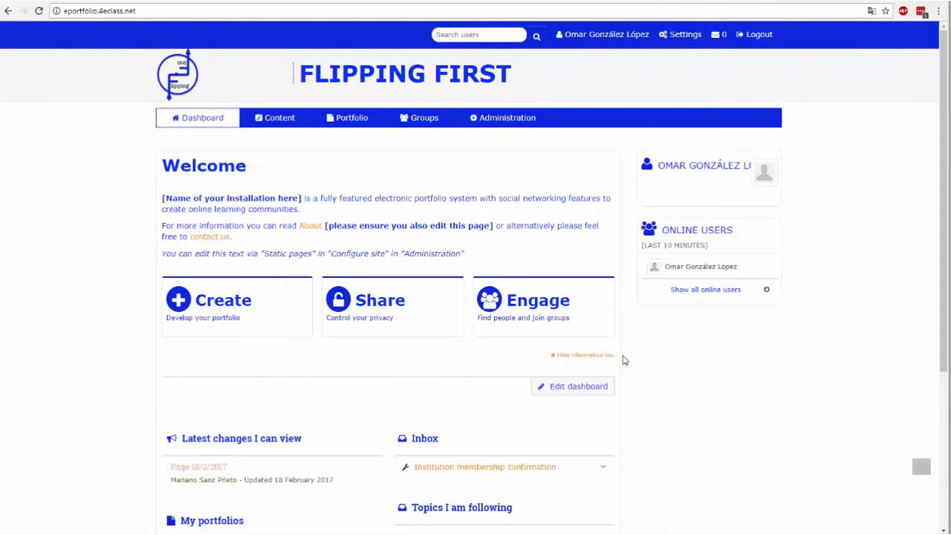
Upload perfil-de-usuario_318-28651.jpg as a profile picture in the Content area, leaving its image title empty
click(254, 120)
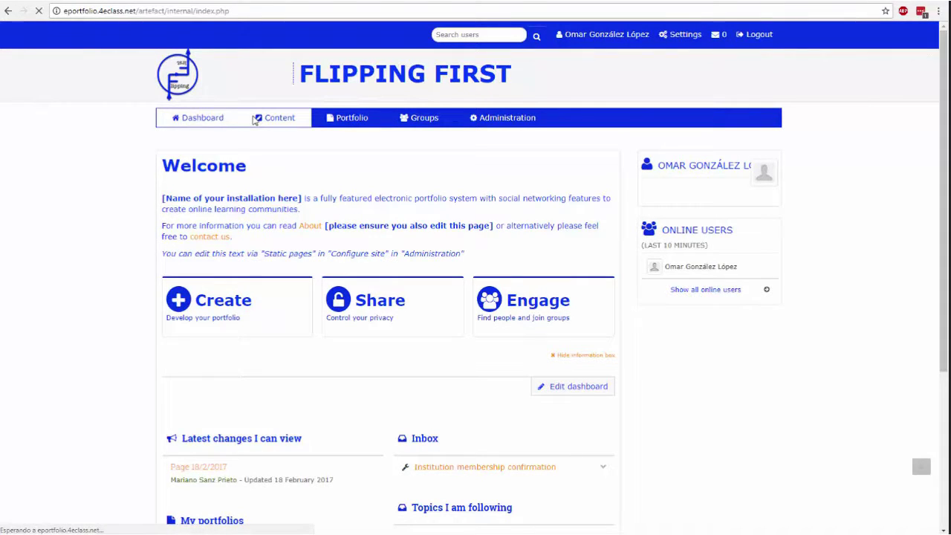
scroll(115, 202, down, 1)
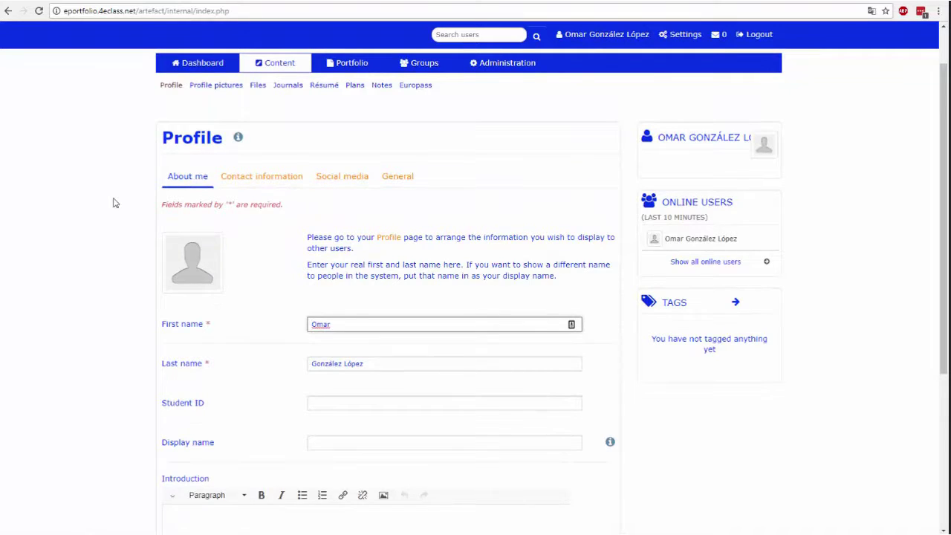
click(222, 90)
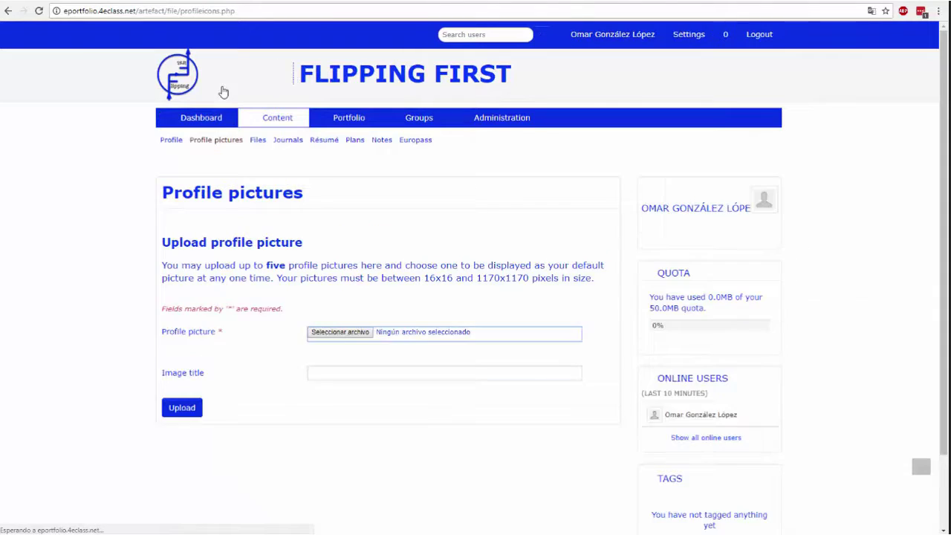
click(341, 457)
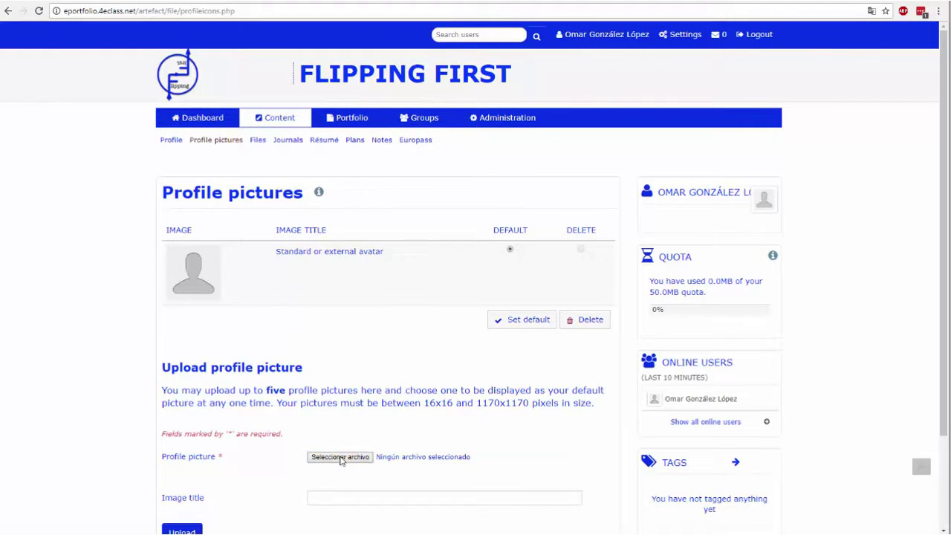
click(178, 210)
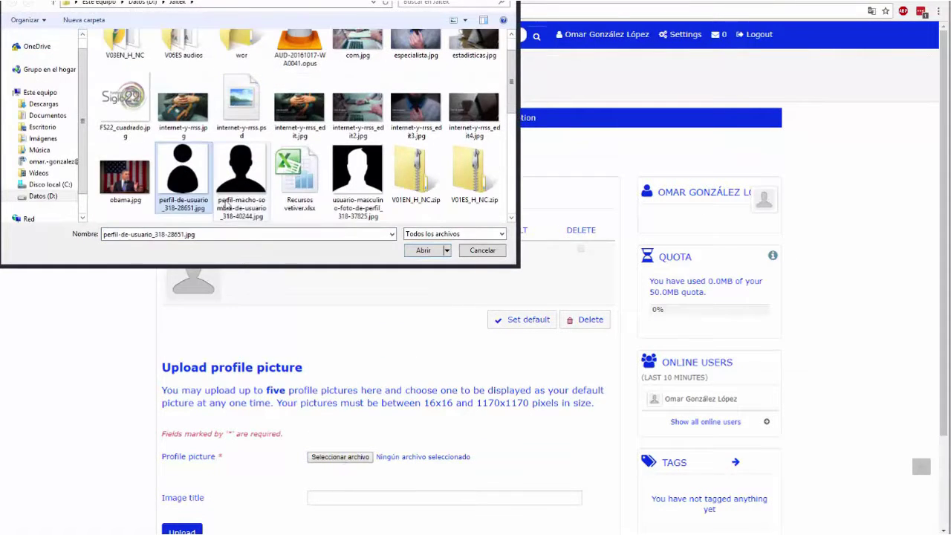
click(242, 174)
click(191, 172)
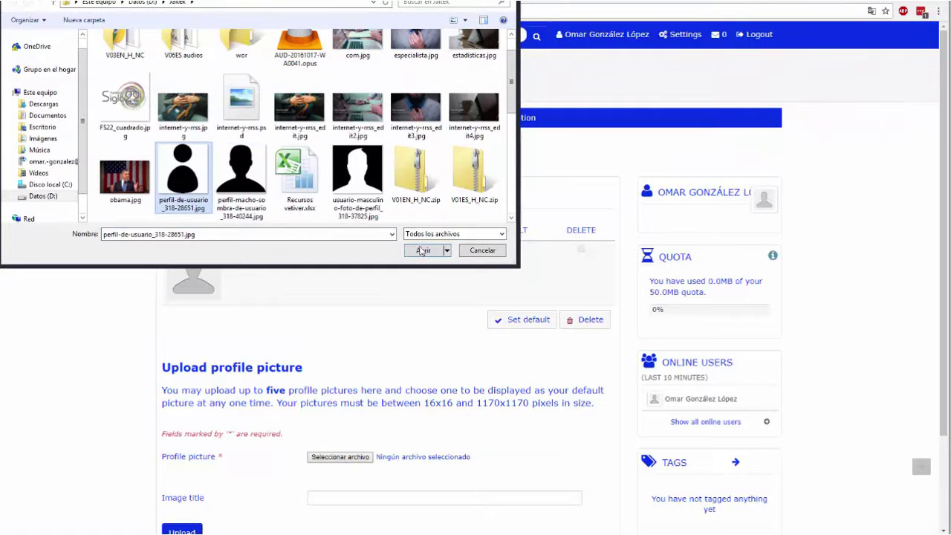
click(423, 251)
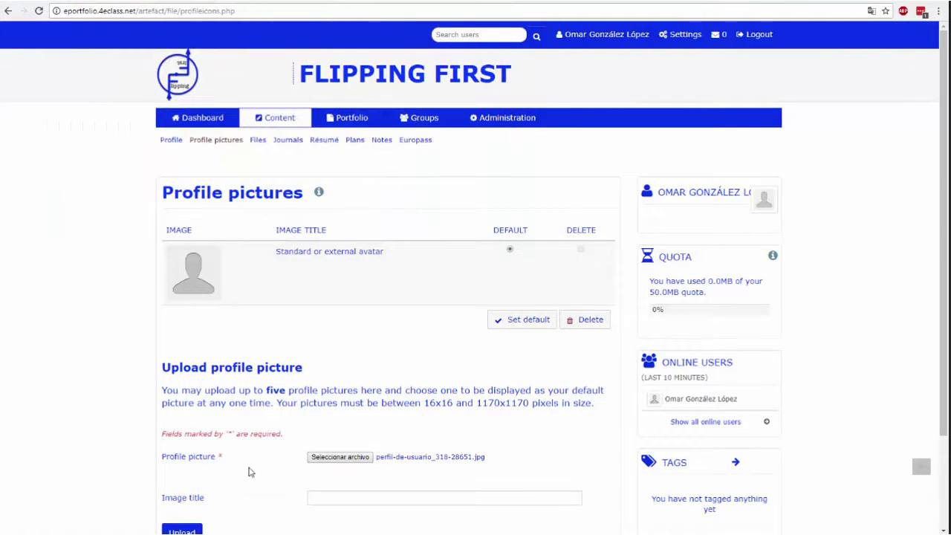
scroll(251, 469, down, 1)
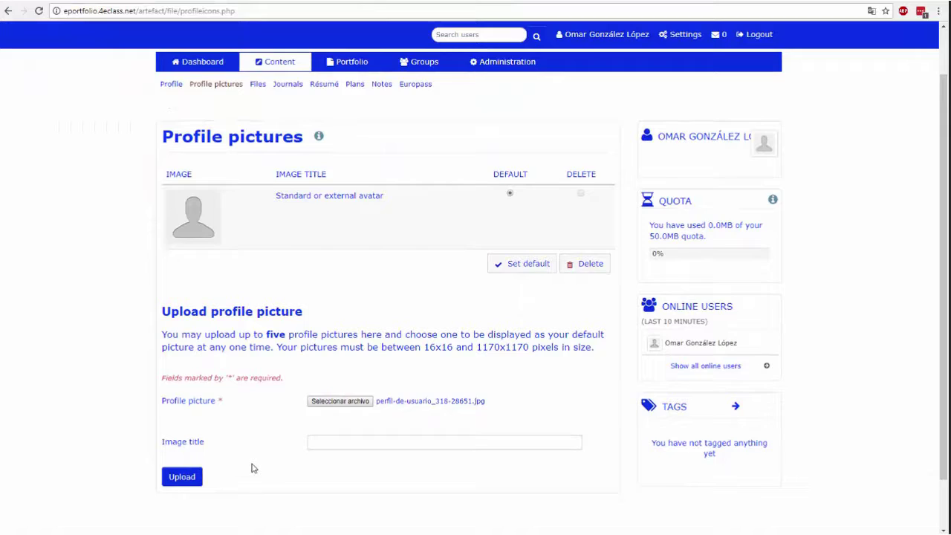
scroll(251, 468, down, 1)
click(180, 428)
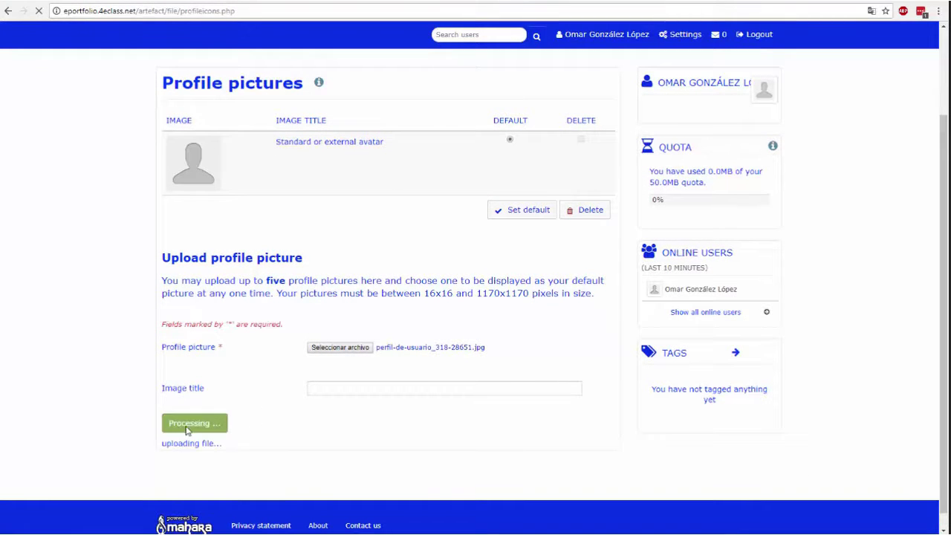
Upload perfil-macho-sombra-de-usuario_318-40244.jpg as another profile picture without an image title
click(332, 343)
click(241, 194)
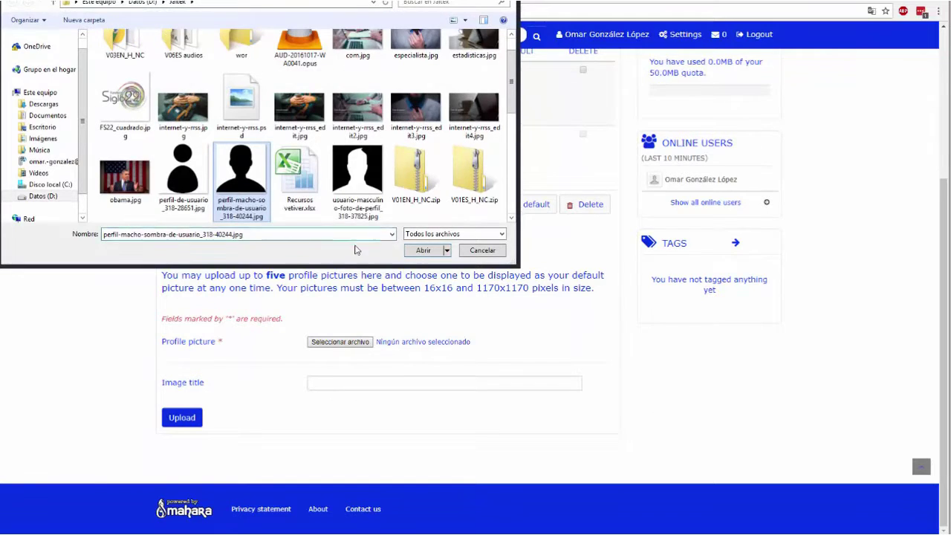
click(423, 251)
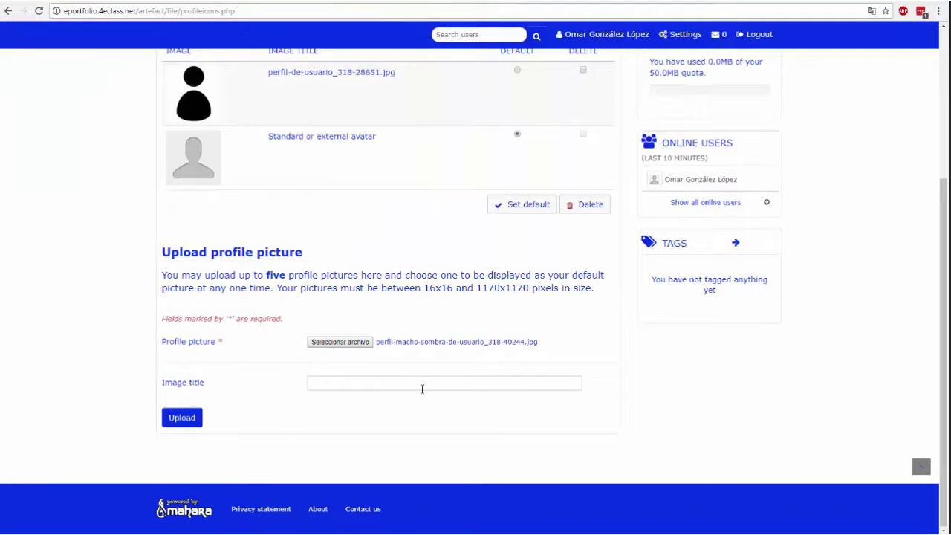
click(179, 418)
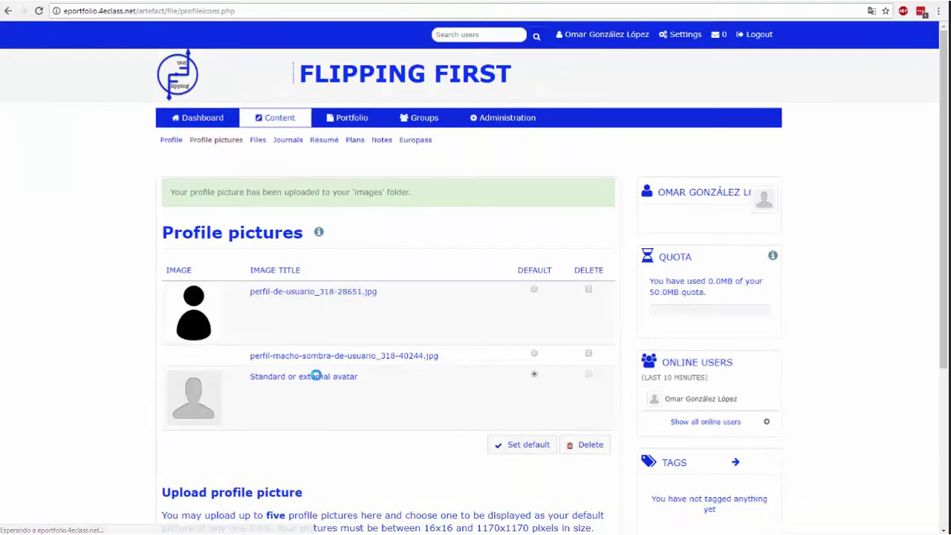
Add usuario-masculino-foto-de-perfil_318-37825.jpg to the uploaded profile pictures
scroll(316, 379, down, 3)
click(320, 462)
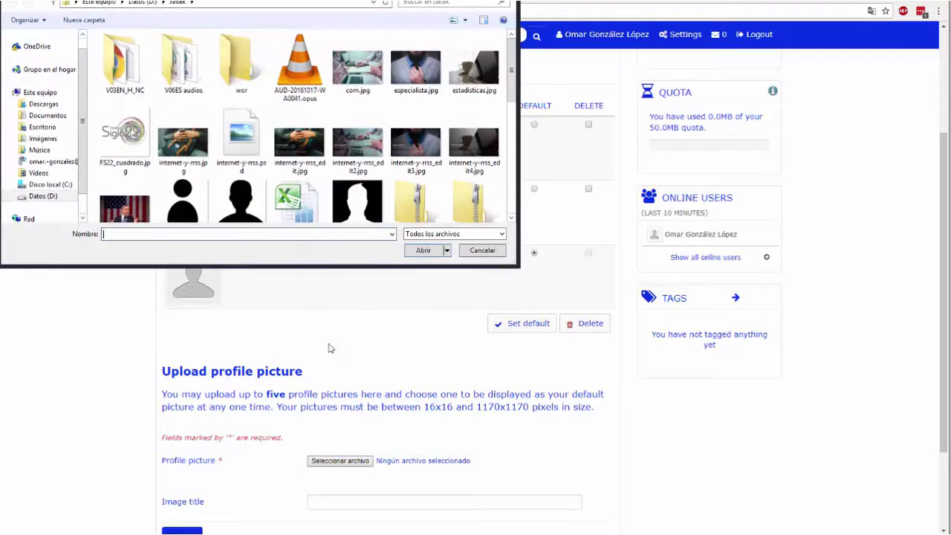
click(354, 213)
click(411, 252)
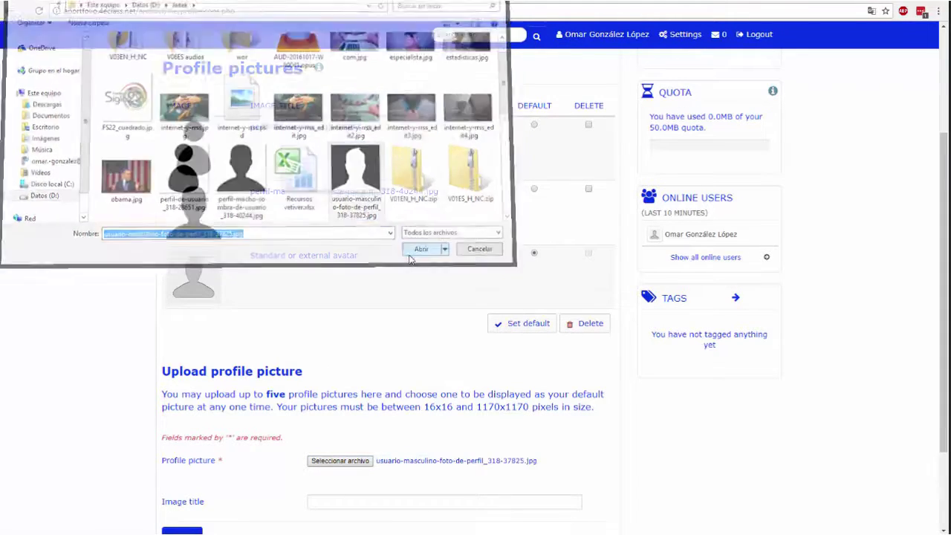
click(182, 530)
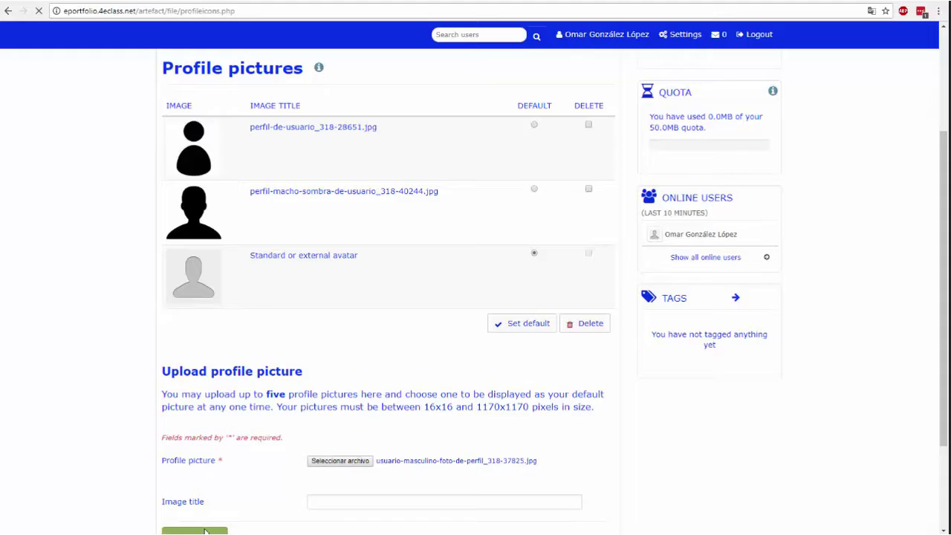
Make perfil-macho-sombra-de-usuario_318-40244.jpg the default profile picture
scroll(282, 497, down, 1)
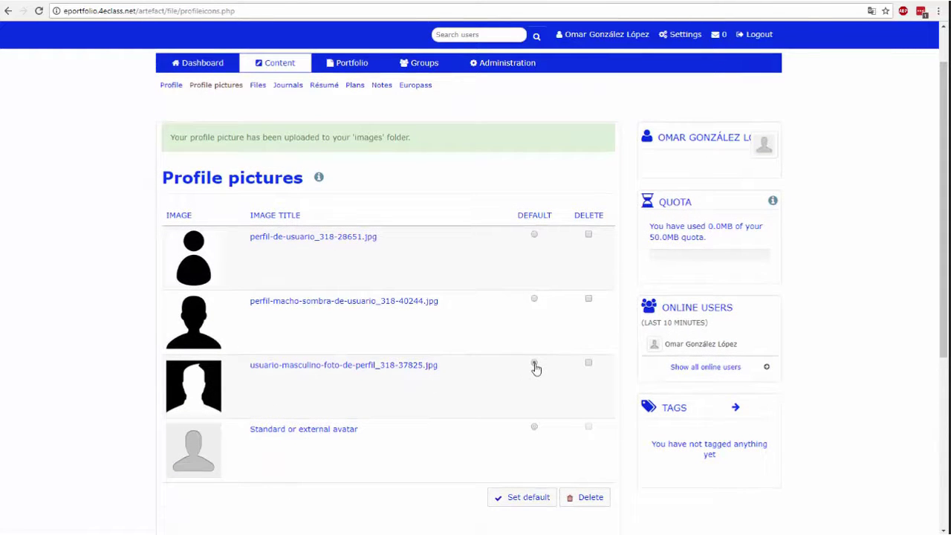
click(533, 299)
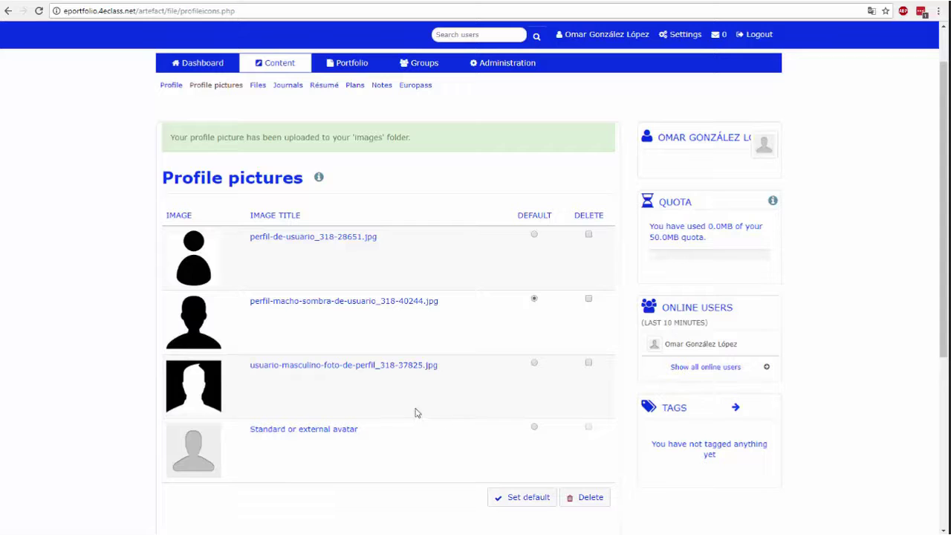
click(519, 499)
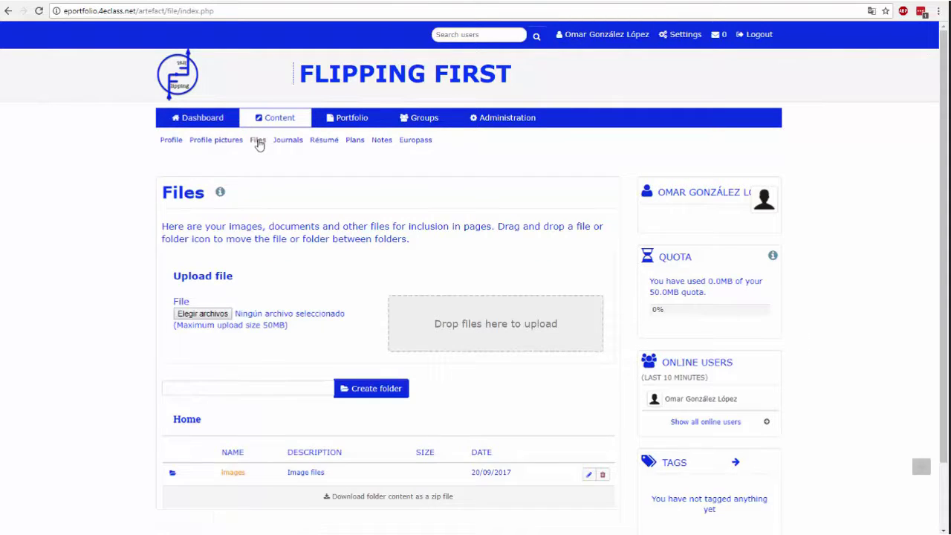
Look through the Files, Journals, Résumé, Plans and Notes pages of the Content area
scroll(43, 267, down, 1)
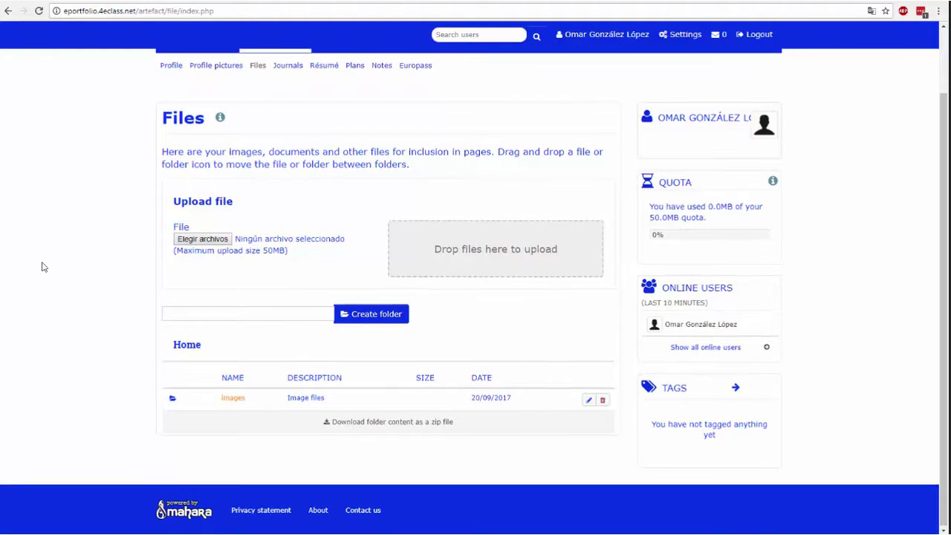
scroll(42, 266, up, 1)
click(291, 119)
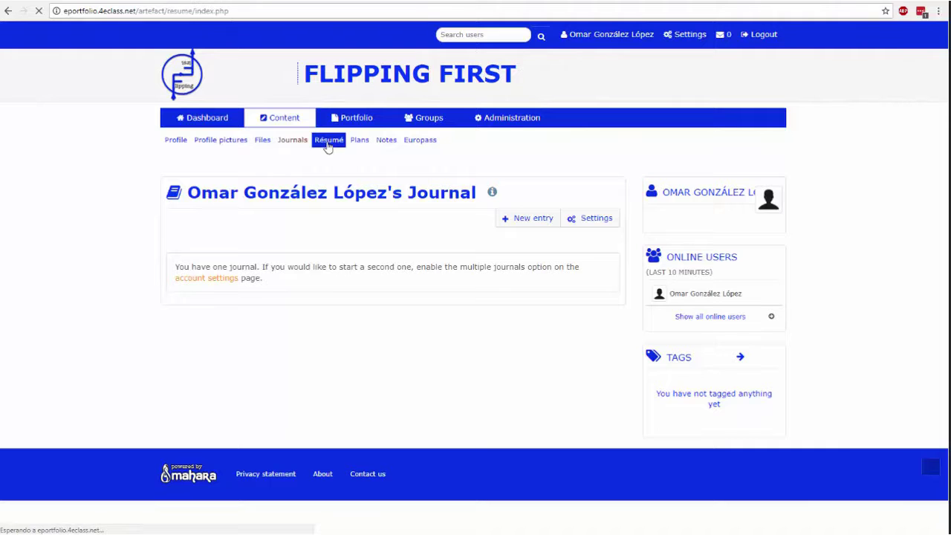
scroll(127, 249, down, 2)
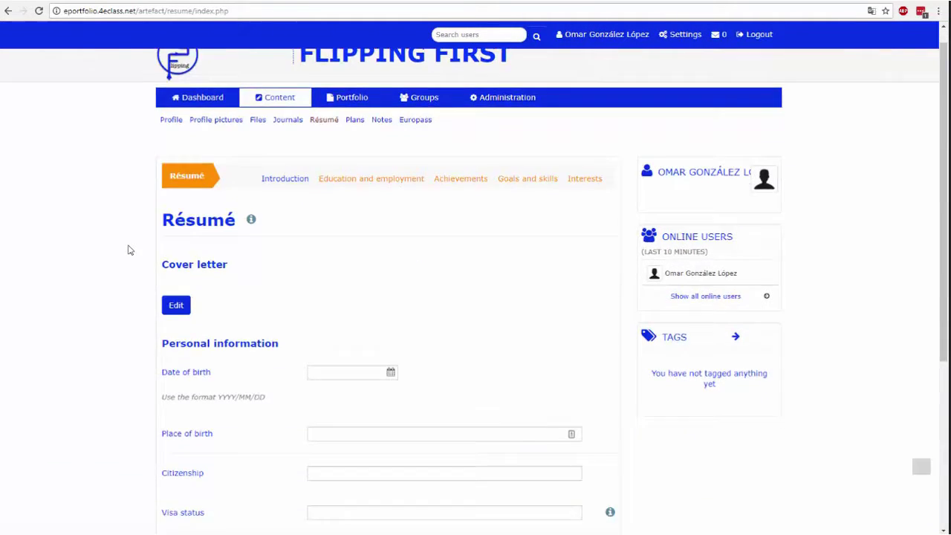
scroll(128, 250, up, 1)
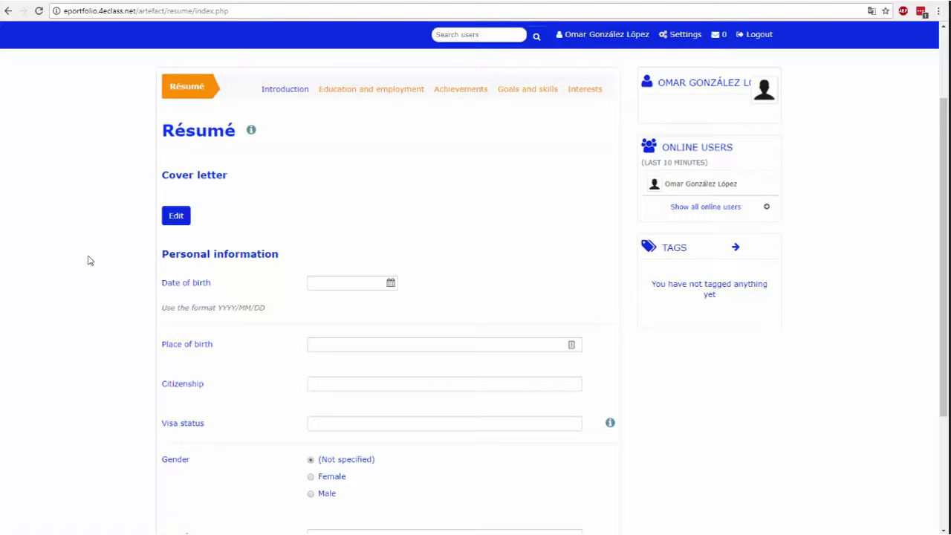
scroll(88, 260, up, 2)
click(355, 145)
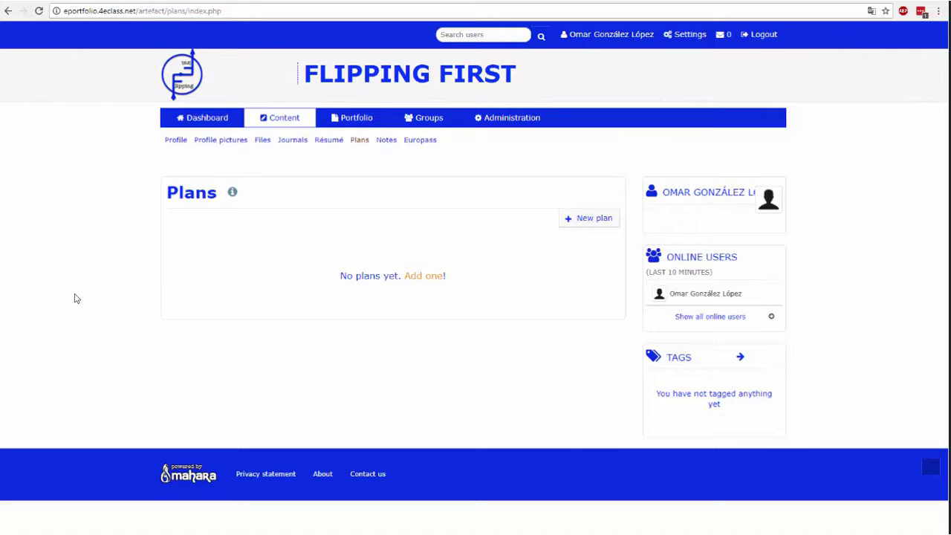
click(388, 141)
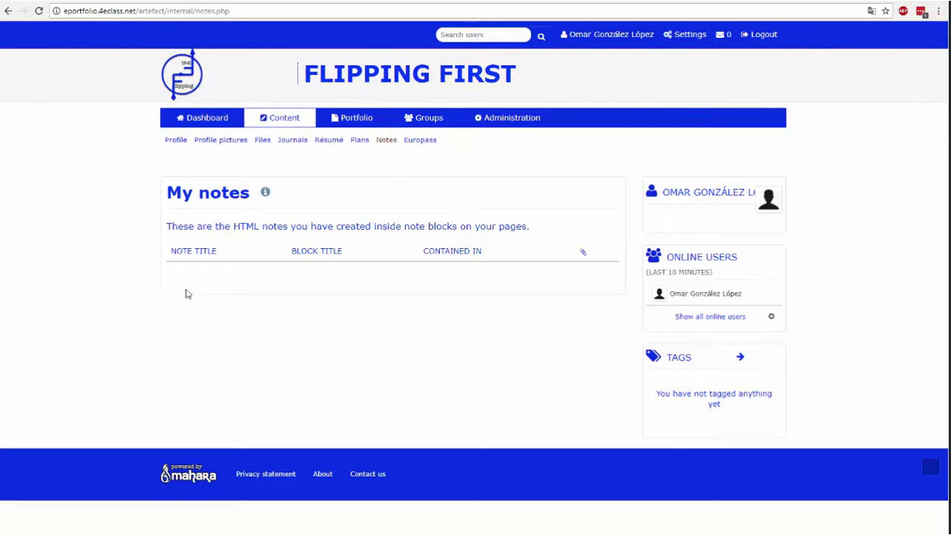
Open the Europass page and examine all fields of its personal information section
click(423, 145)
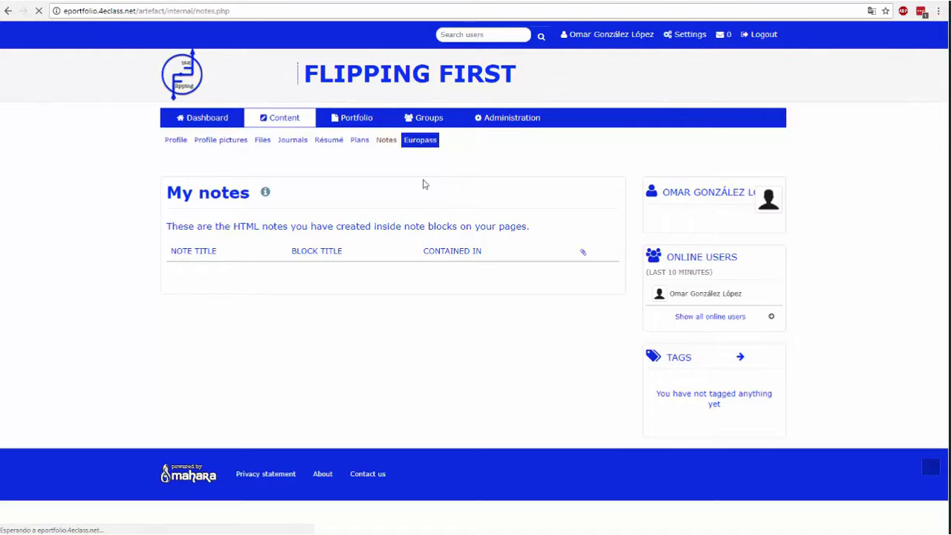
scroll(112, 342, down, 5)
scroll(68, 325, up, 4)
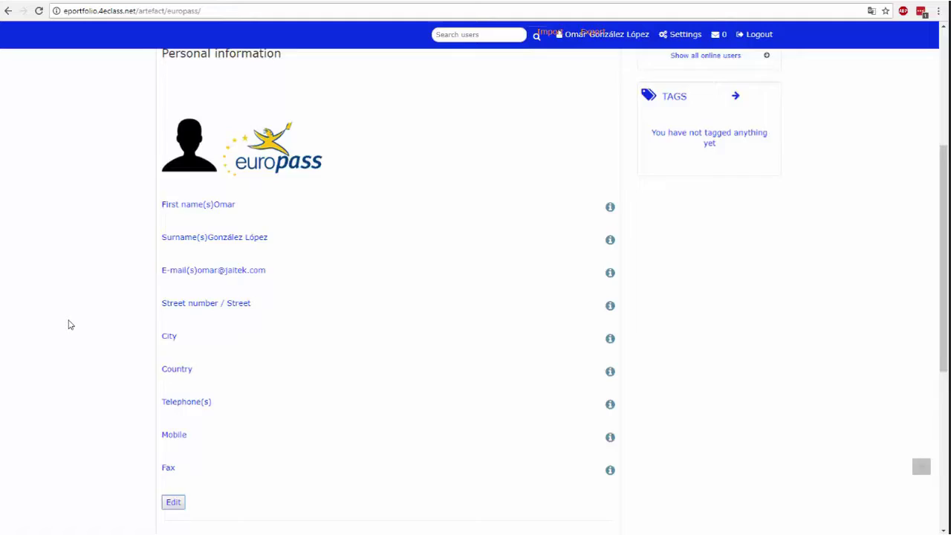
scroll(68, 325, up, 2)
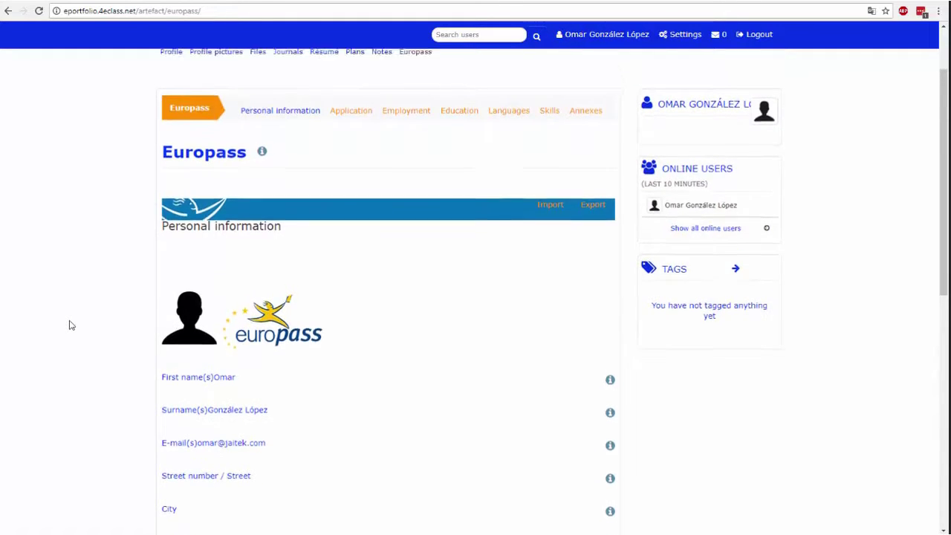
scroll(71, 326, down, 2)
scroll(71, 325, down, 5)
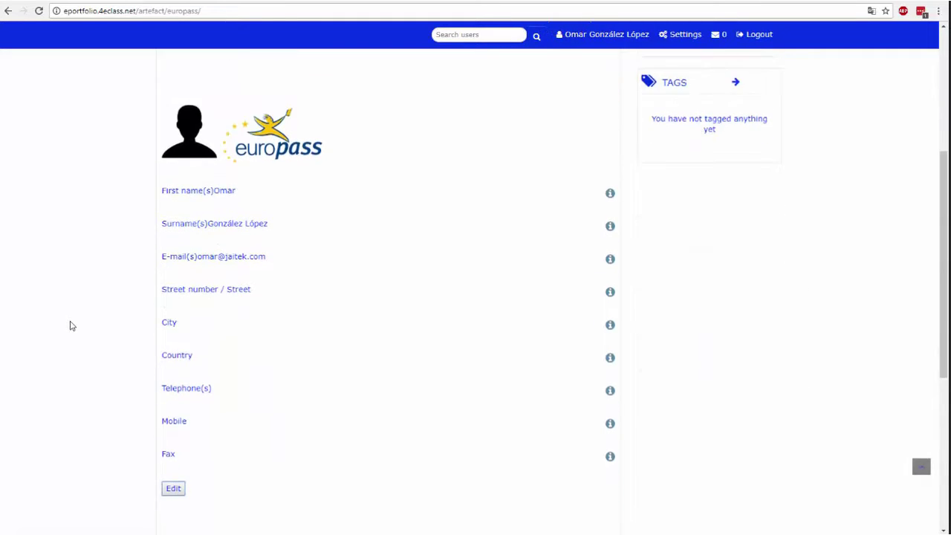
scroll(121, 350, down, 2)
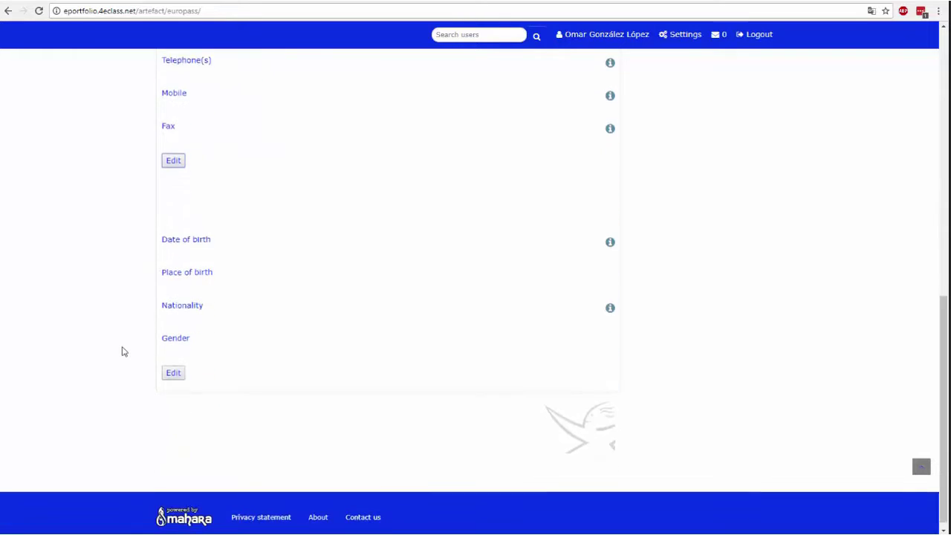
scroll(121, 350, up, 6)
scroll(128, 355, up, 2)
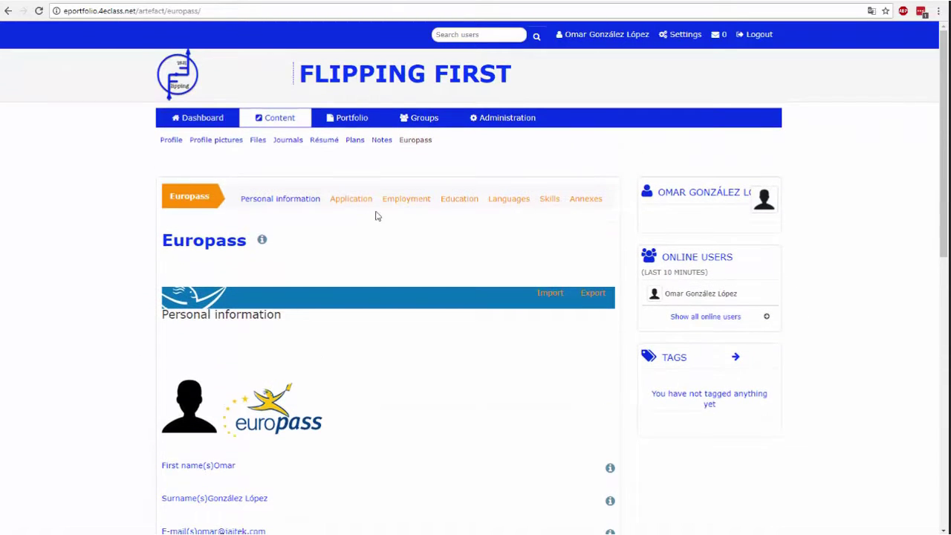
View the remaining Europass sections: Application, Employment, Education, Languages, Skills and Annexes
click(343, 205)
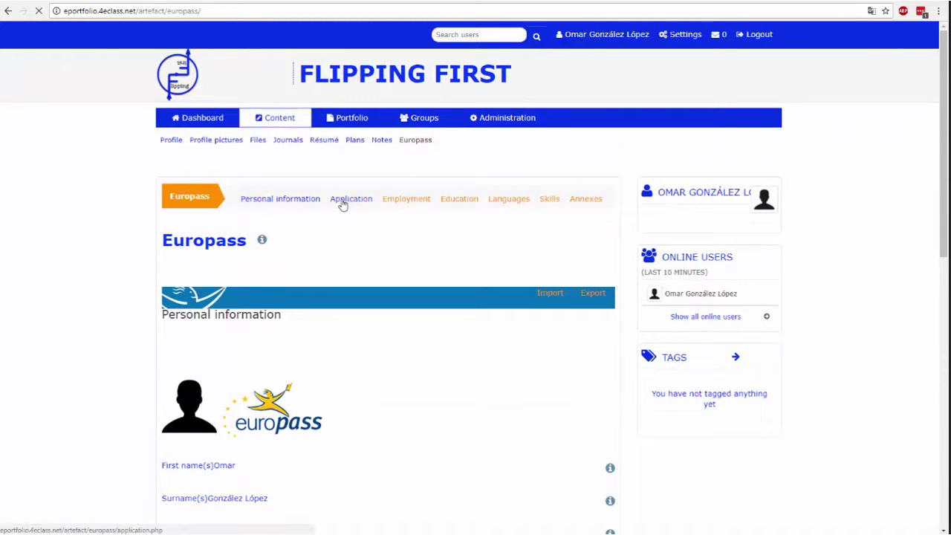
click(401, 203)
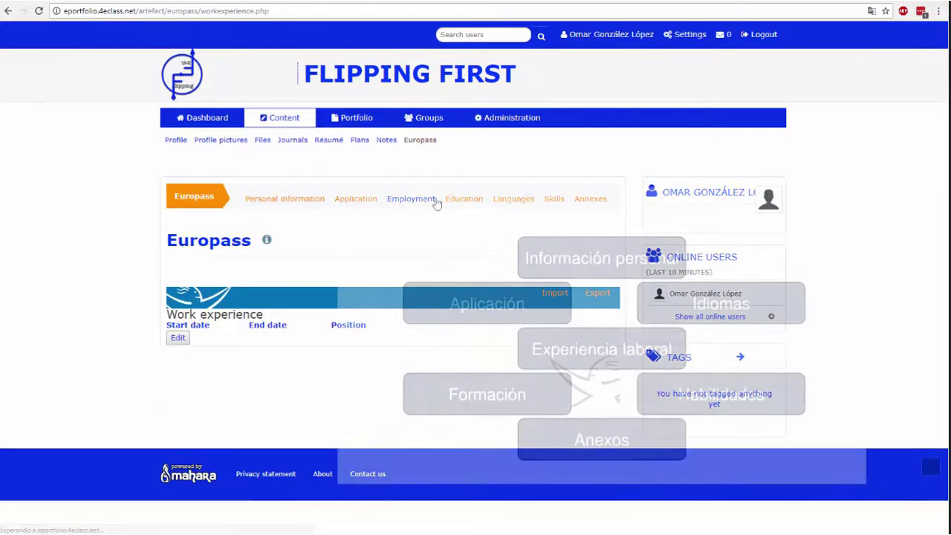
click(452, 200)
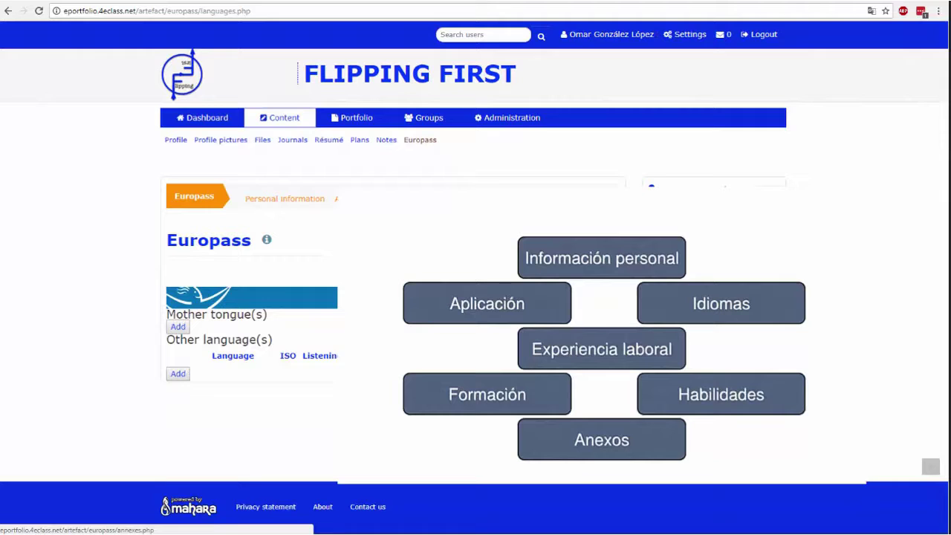
click(538, 199)
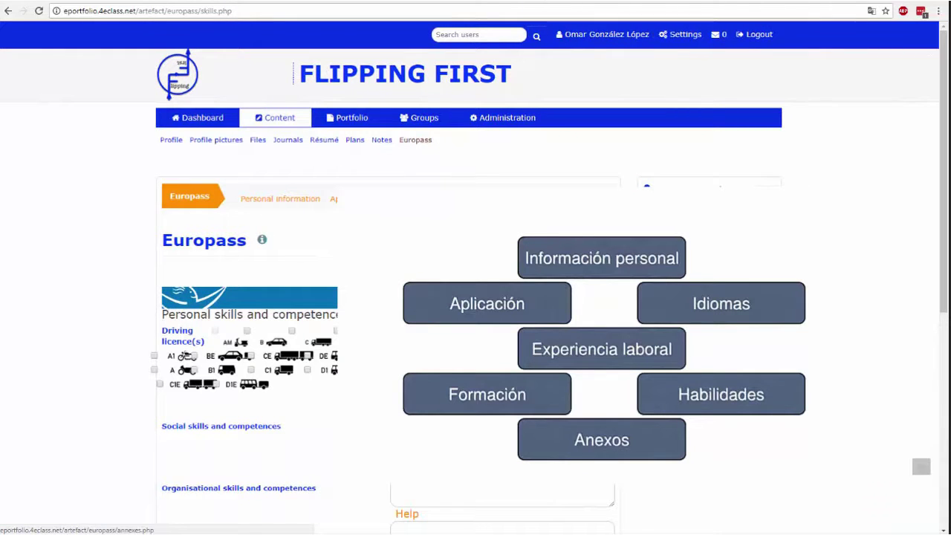
click(594, 199)
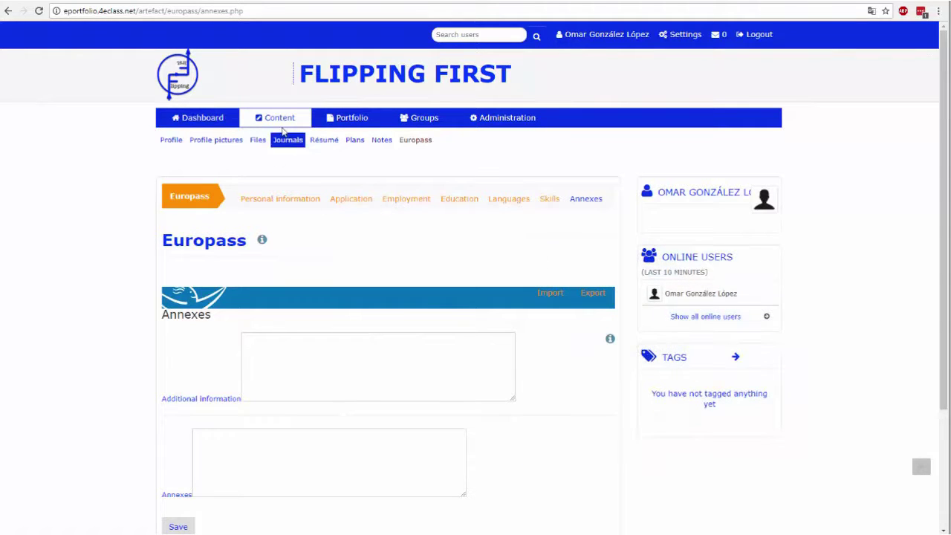
Create a new portfolio page titled "Título" with the description "Descripción"
click(348, 119)
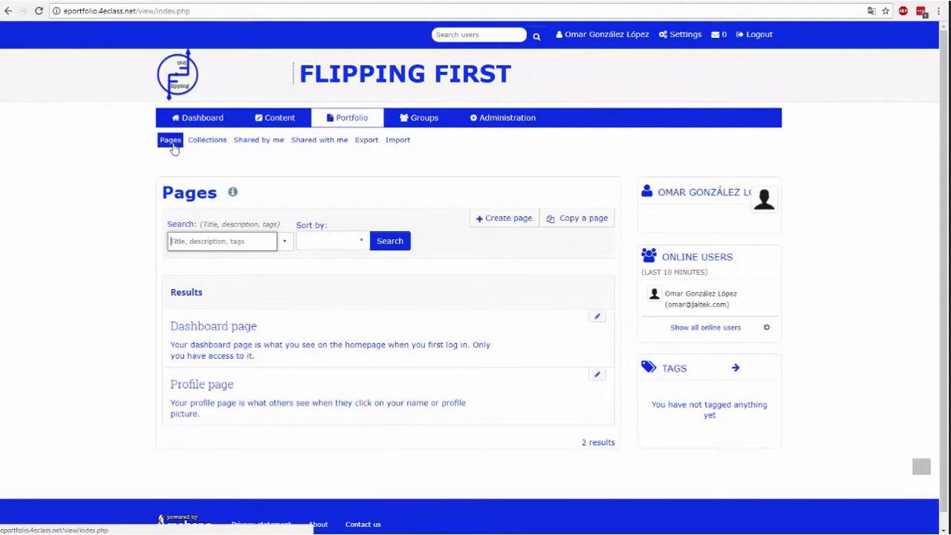
click(511, 218)
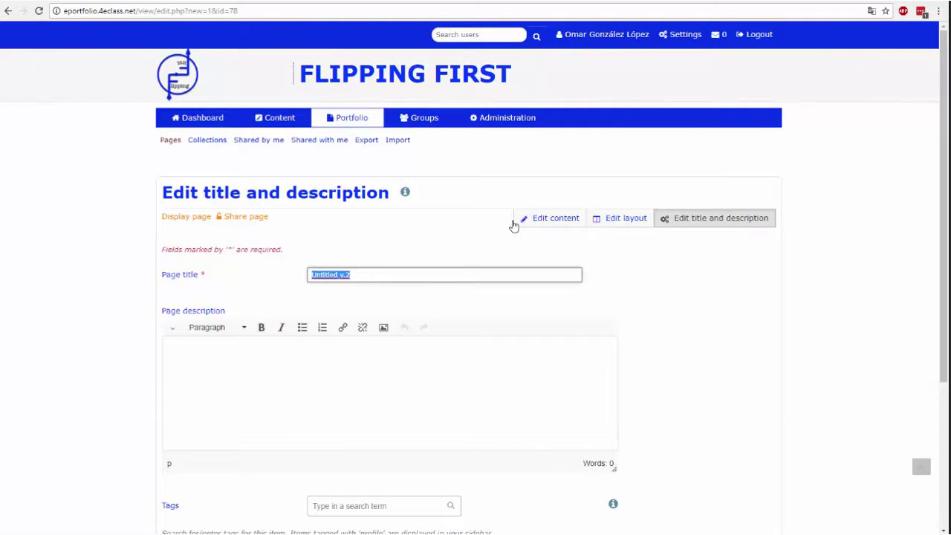
scroll(662, 294, down, 3)
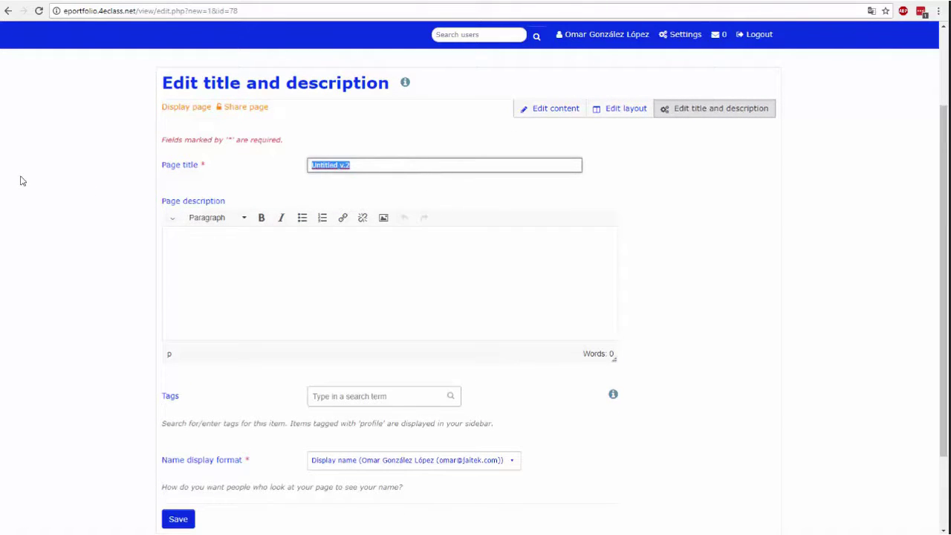
text(Titulo)
click(271, 281)
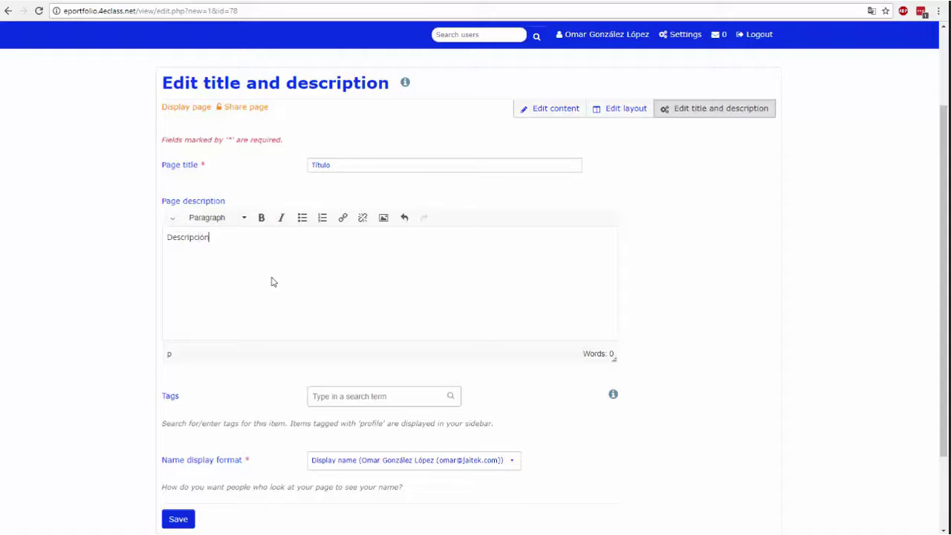
Tag the new page with "etiqueta", keep the Display name format for the author's name, and save the page details
click(353, 392)
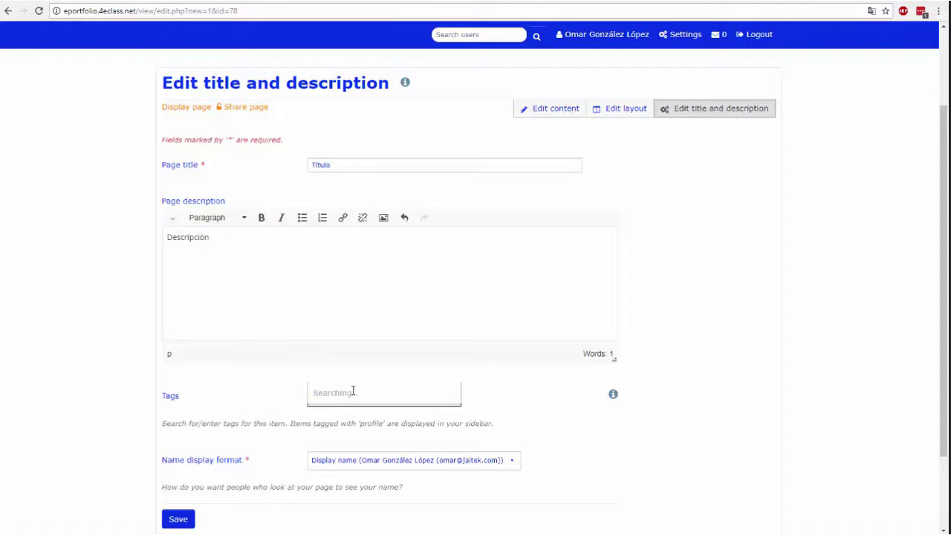
click(328, 397)
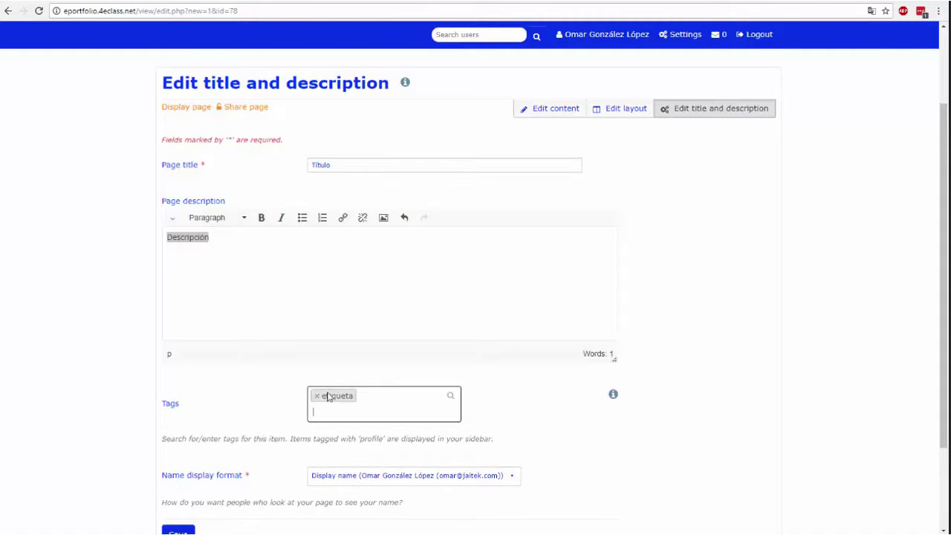
click(34, 415)
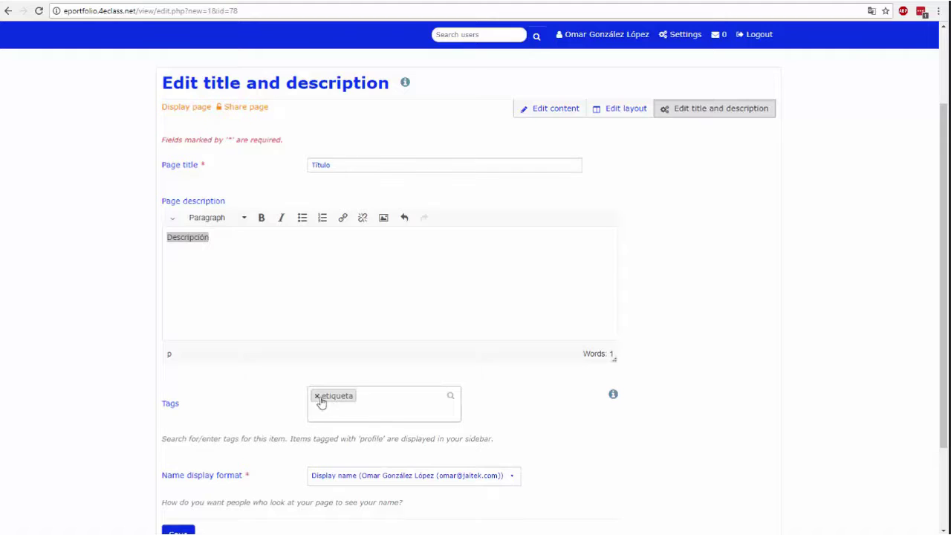
scroll(387, 448, down, 1)
click(388, 444)
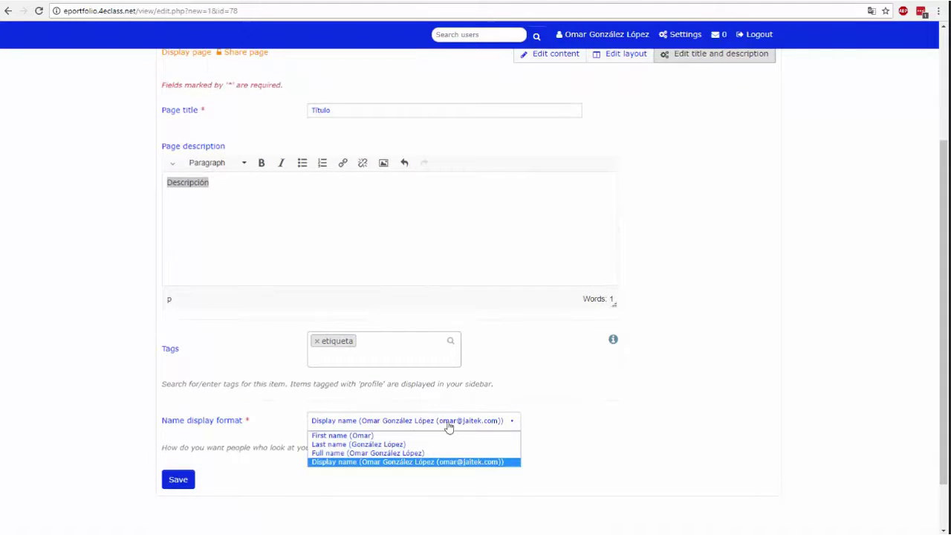
click(361, 461)
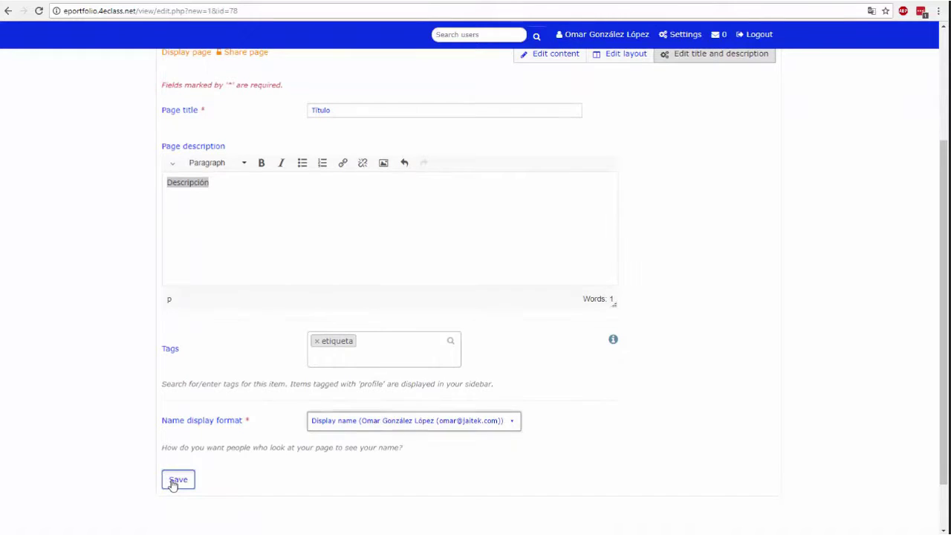
click(171, 483)
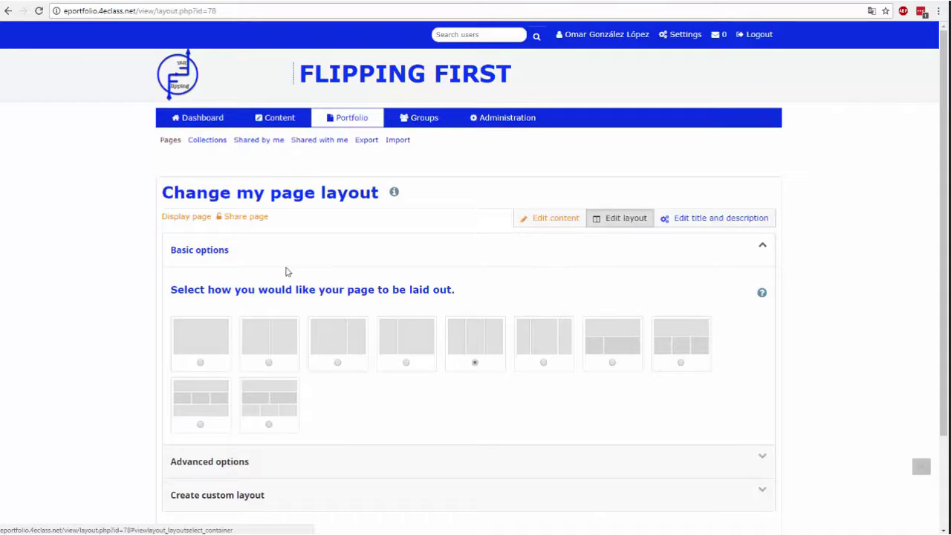
Try the one-column and two-equal-column layouts and review the advanced and custom layout options
scroll(153, 282, down, 1)
click(200, 309)
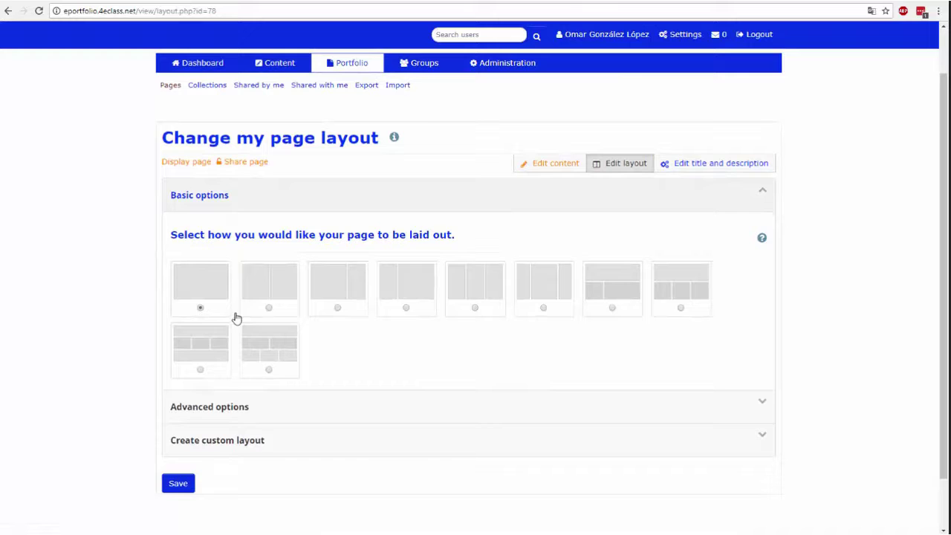
click(268, 309)
click(234, 413)
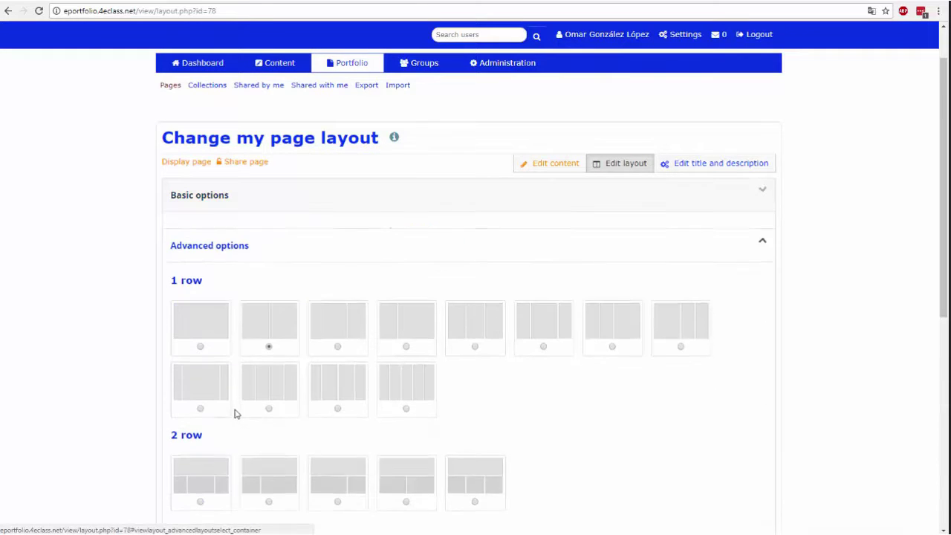
scroll(354, 357, down, 3)
scroll(367, 333, down, 1)
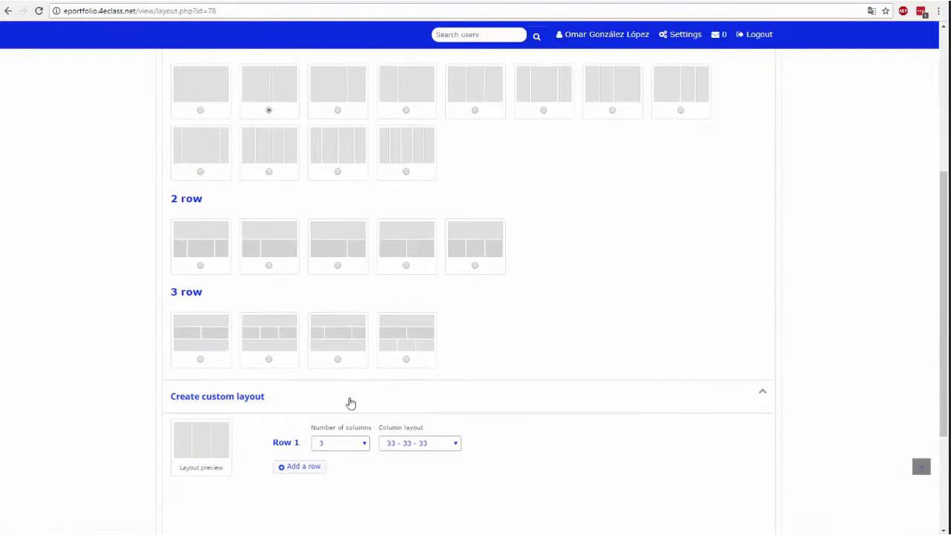
scroll(359, 340, up, 2)
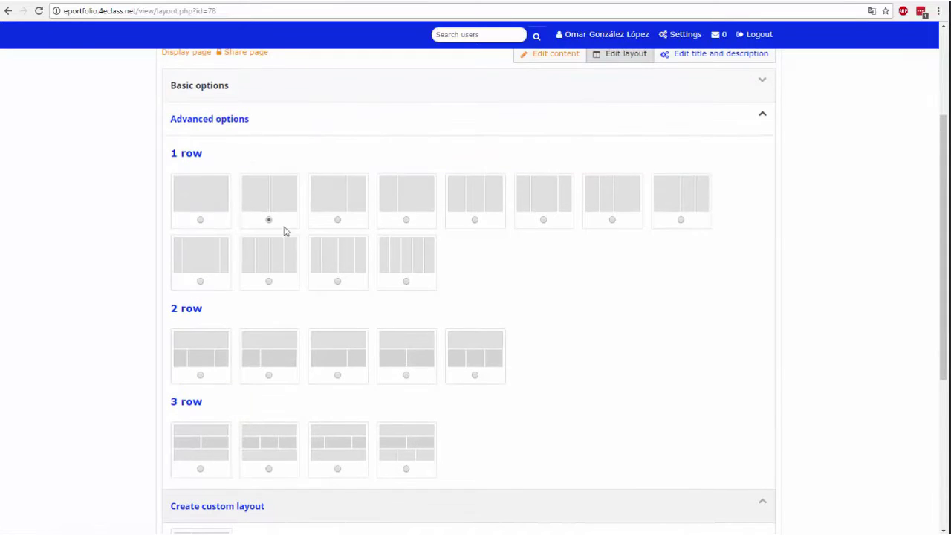
Choose the basic layout with one full-width row above three equal columns and save it
click(184, 95)
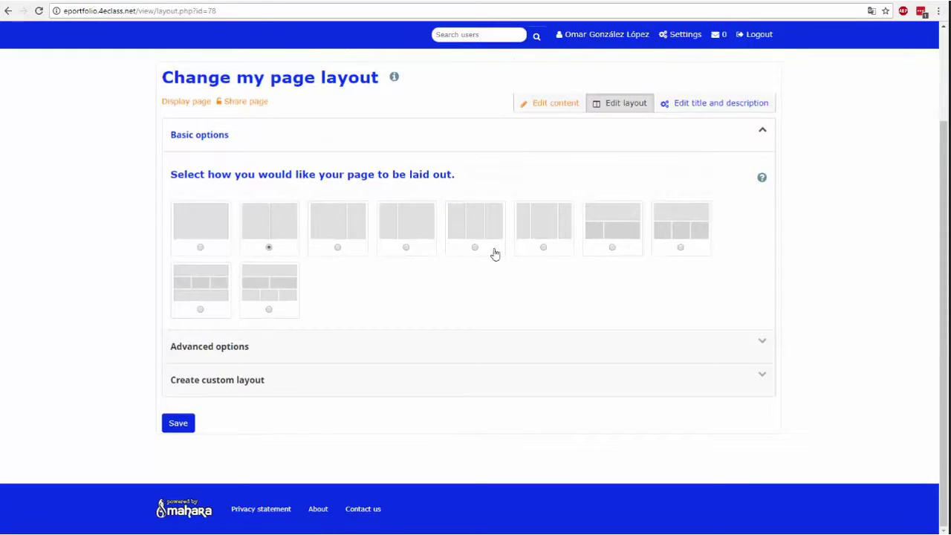
click(681, 249)
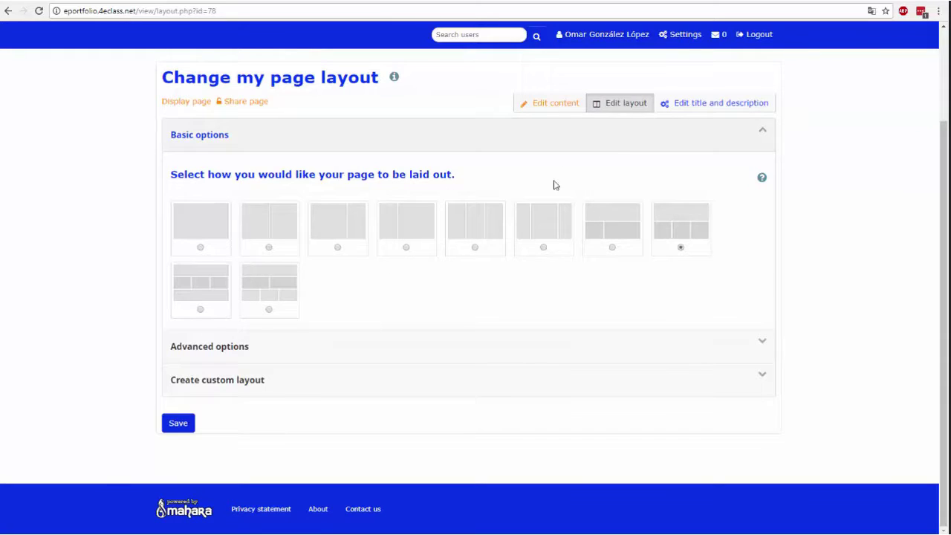
click(179, 423)
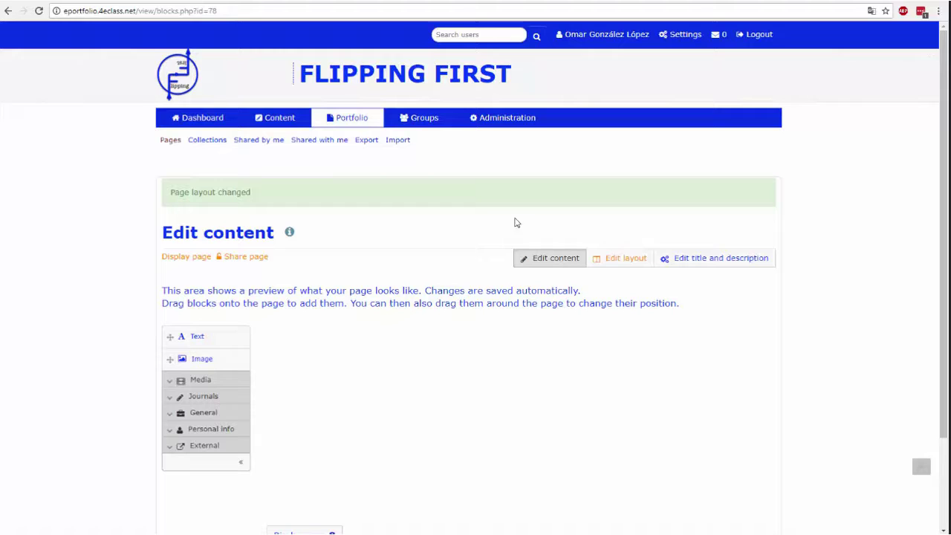
Try adding a PDF media block to the full-width upper row and discard it
scroll(457, 386, down, 1)
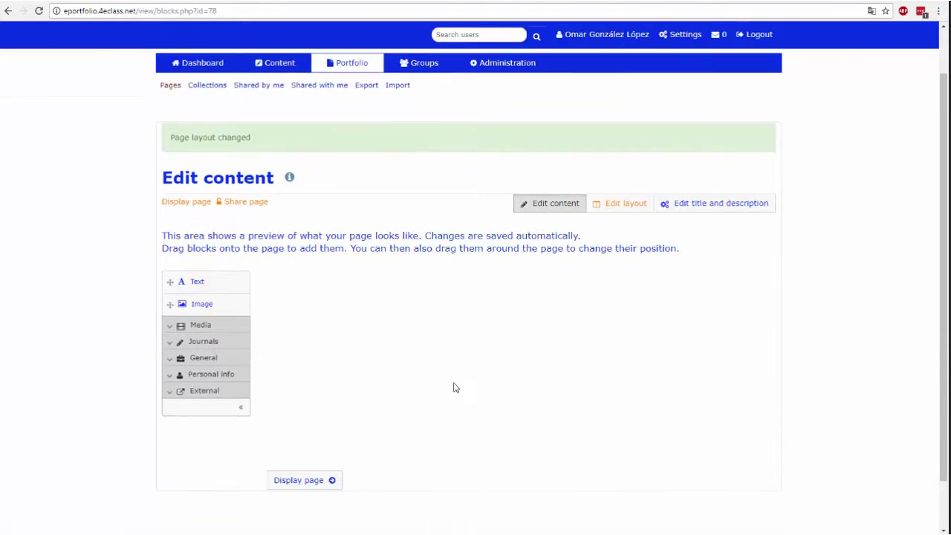
scroll(456, 388, down, 1)
click(169, 274)
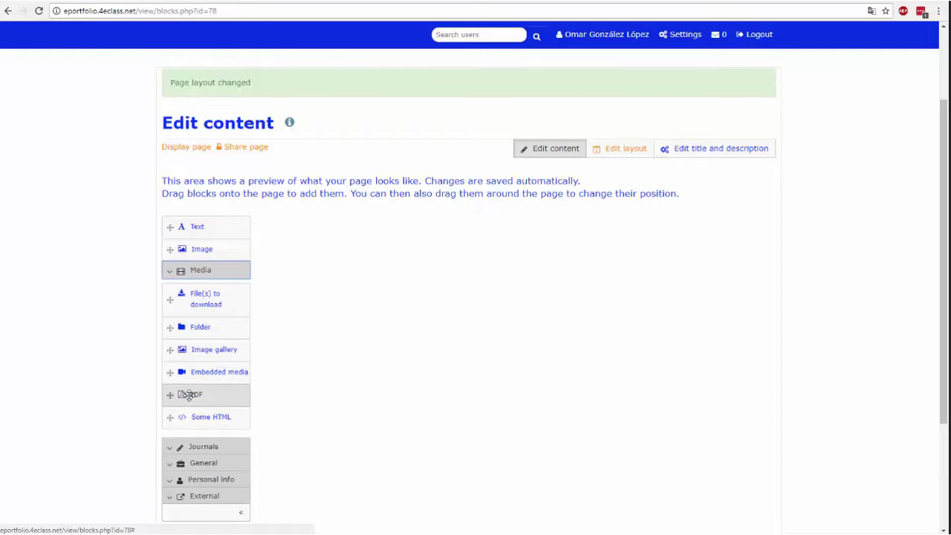
drag(189, 394, 342, 237)
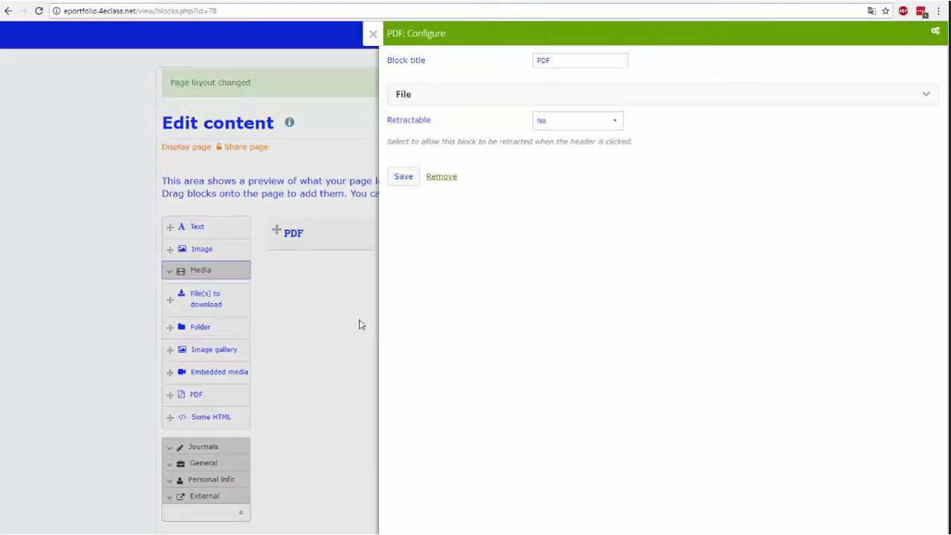
click(373, 36)
click(524, 76)
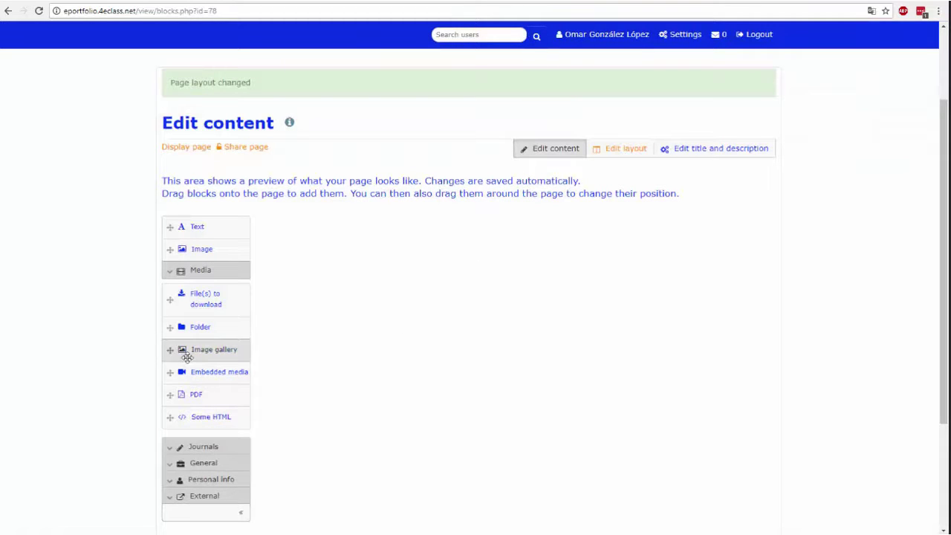
Place an Image block in the first column of the page's lower row
drag(170, 247, 446, 245)
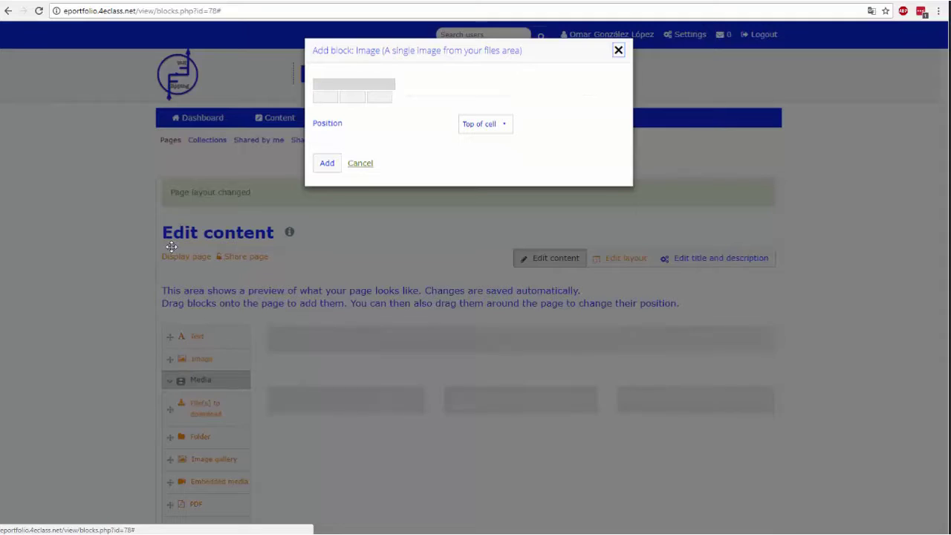
click(619, 50)
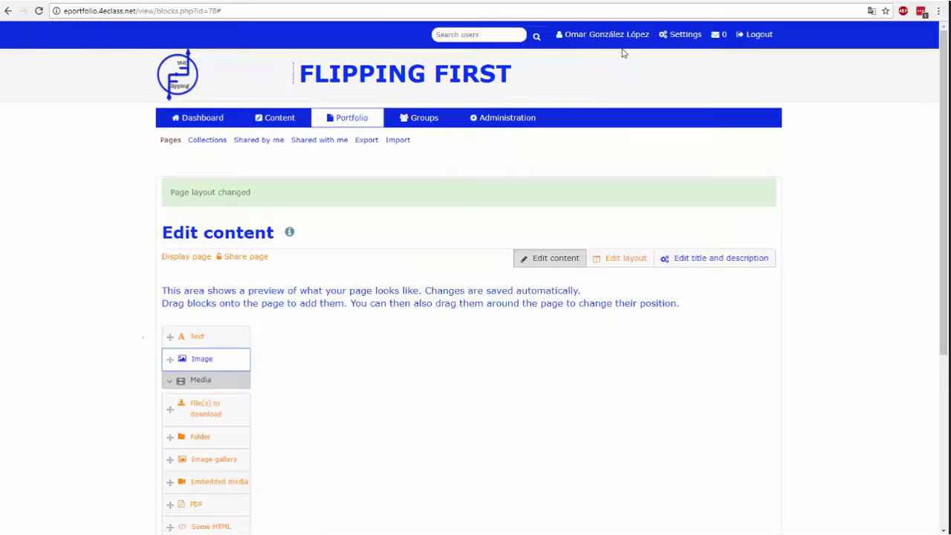
drag(208, 359, 356, 399)
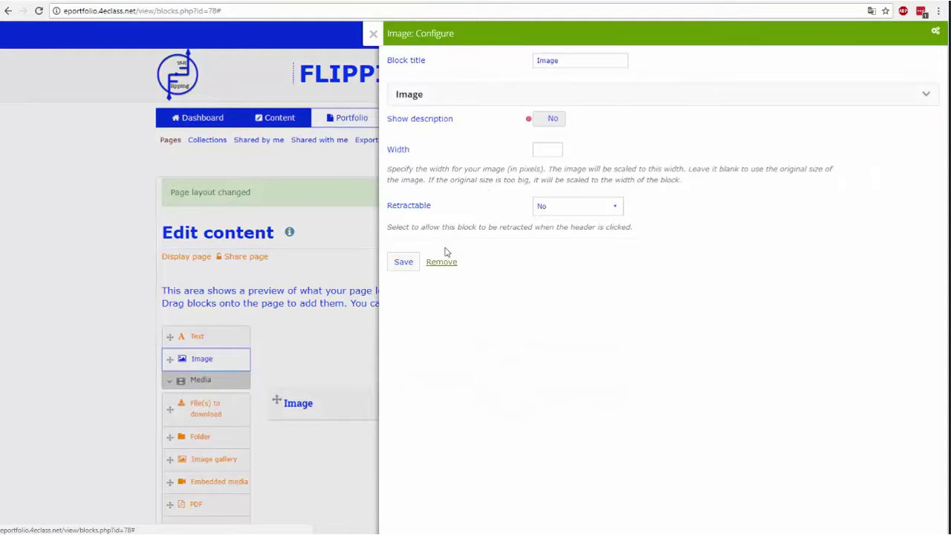
Upload usuario-masculino-foto-de-perfil_318-37825.jpg from the computer into the Image block and save the block
click(857, 94)
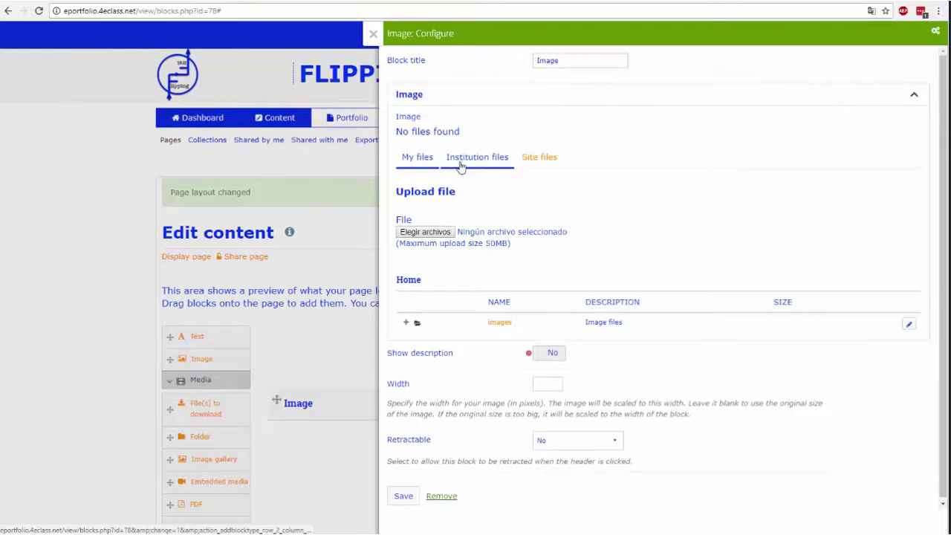
click(534, 162)
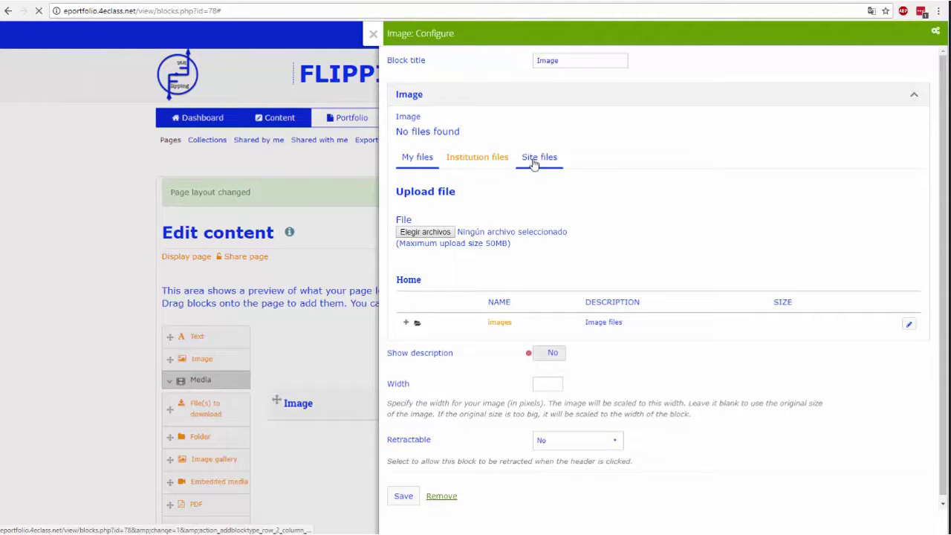
click(414, 162)
click(421, 228)
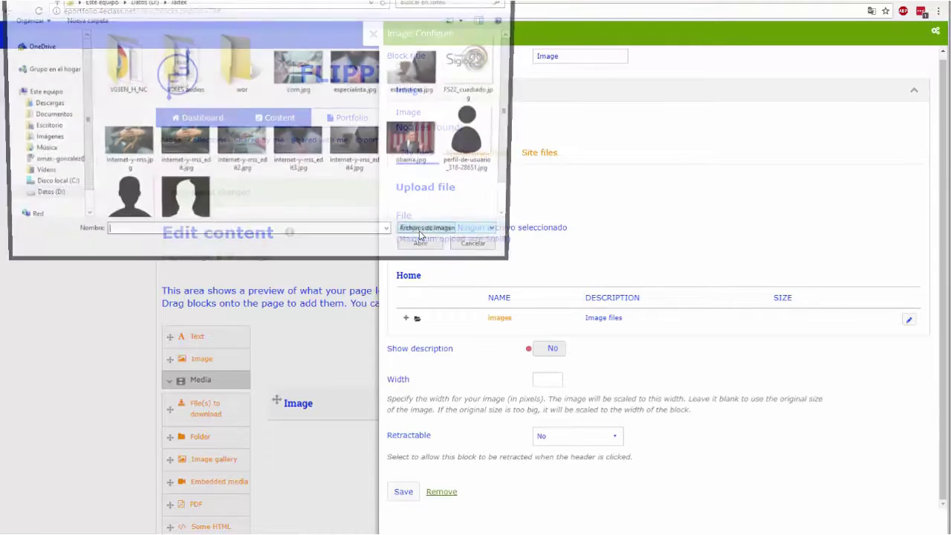
click(202, 206)
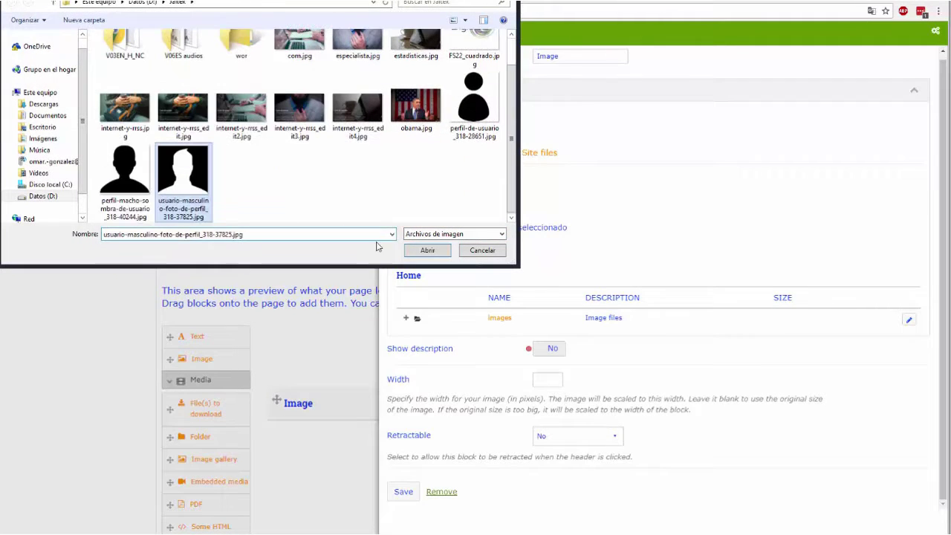
click(427, 250)
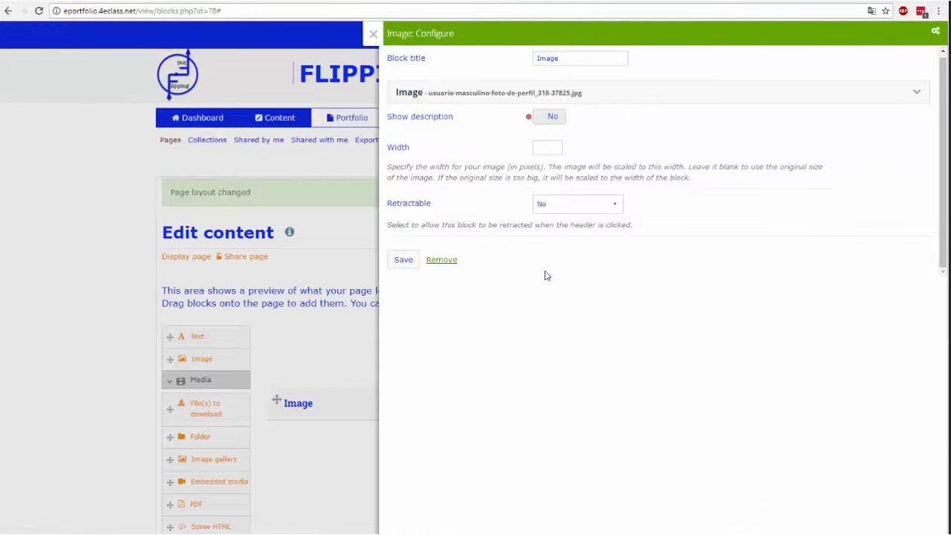
click(408, 262)
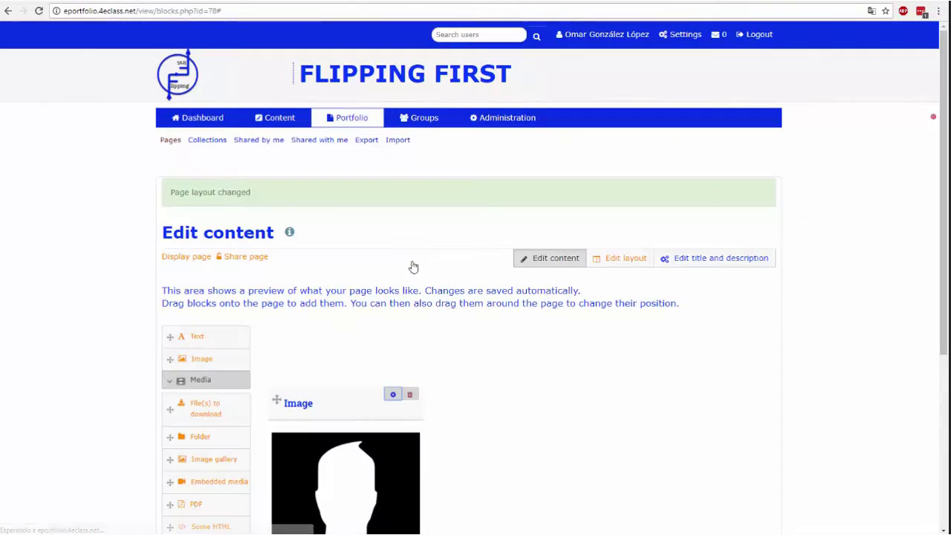
Add a Text block at the top of the page's full-width upper row
scroll(445, 297, down, 2)
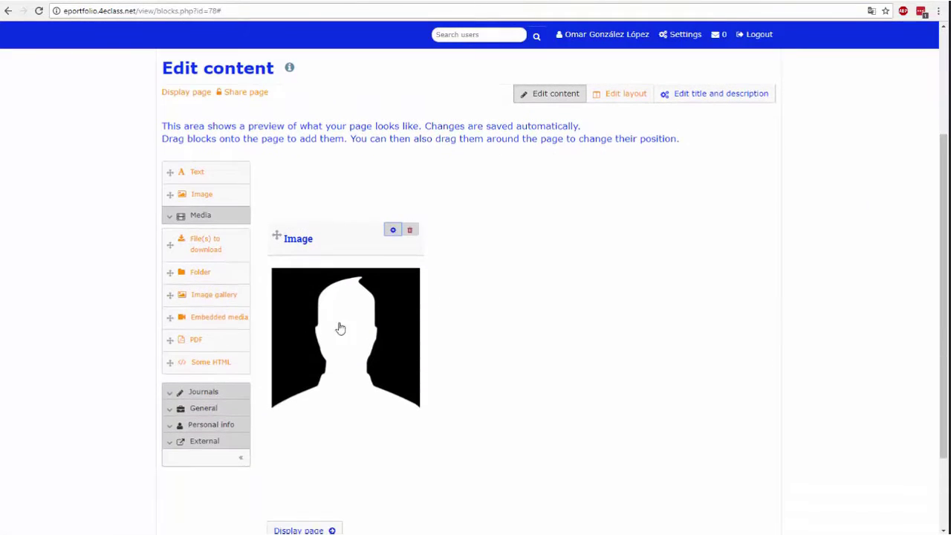
click(185, 171)
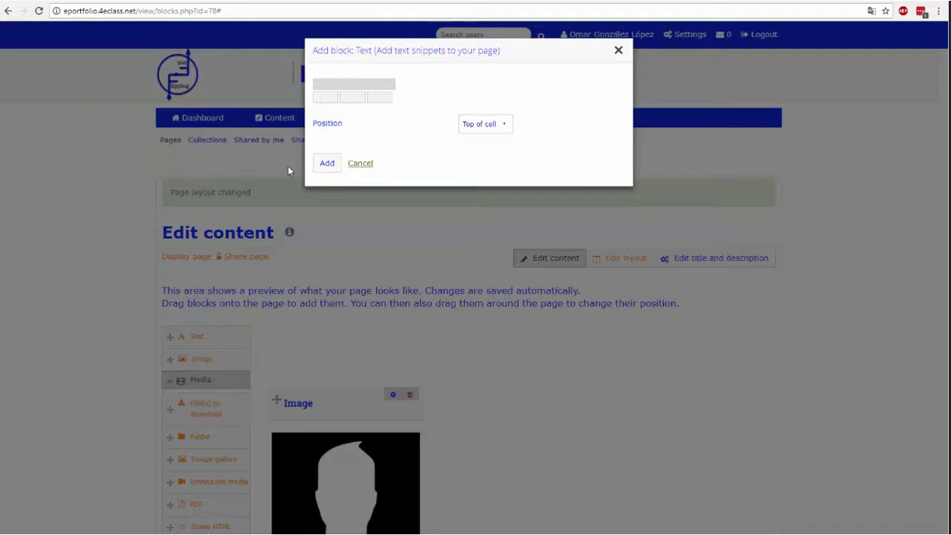
click(324, 163)
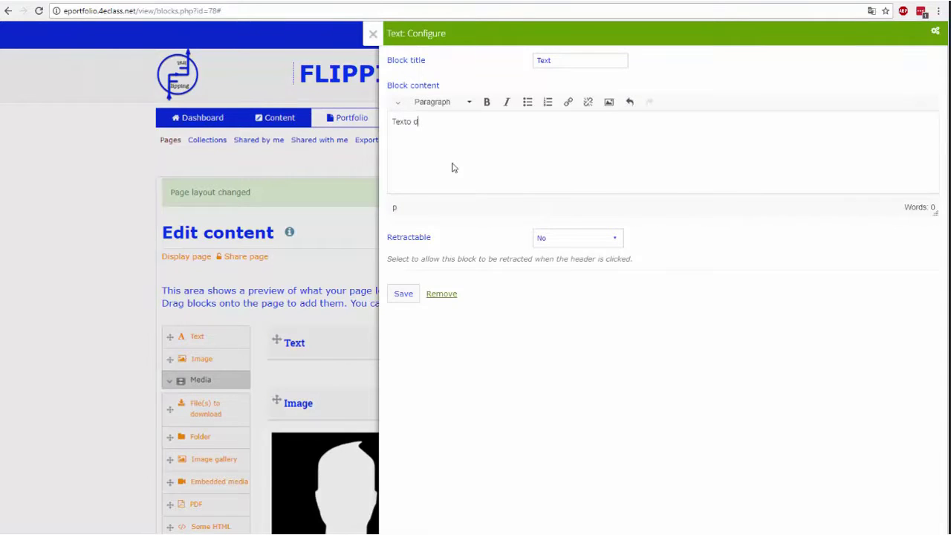
Enter "Texto de prueba" as the Text block's content, title it "Título del texto" and save the block
text(Texto de prueba)
key(shift+Tab)
text(T)
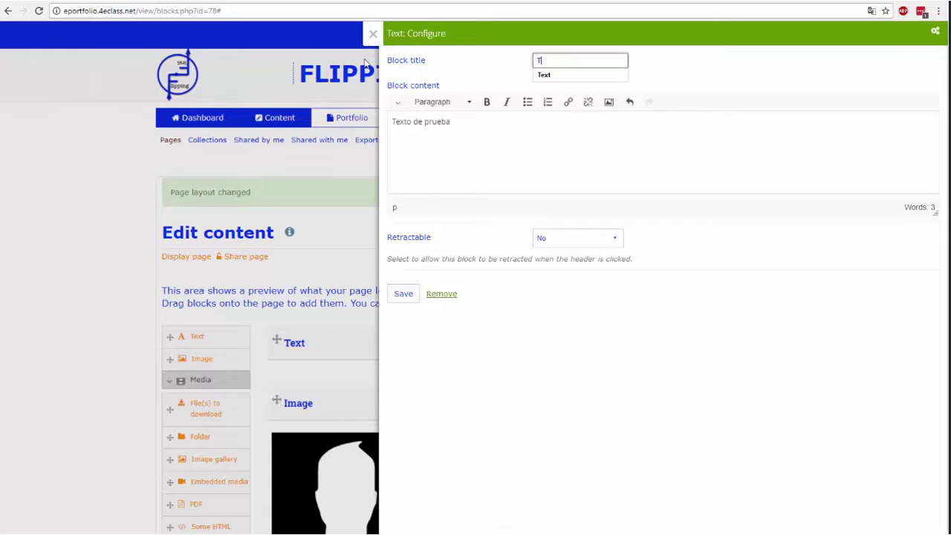
text(iot)
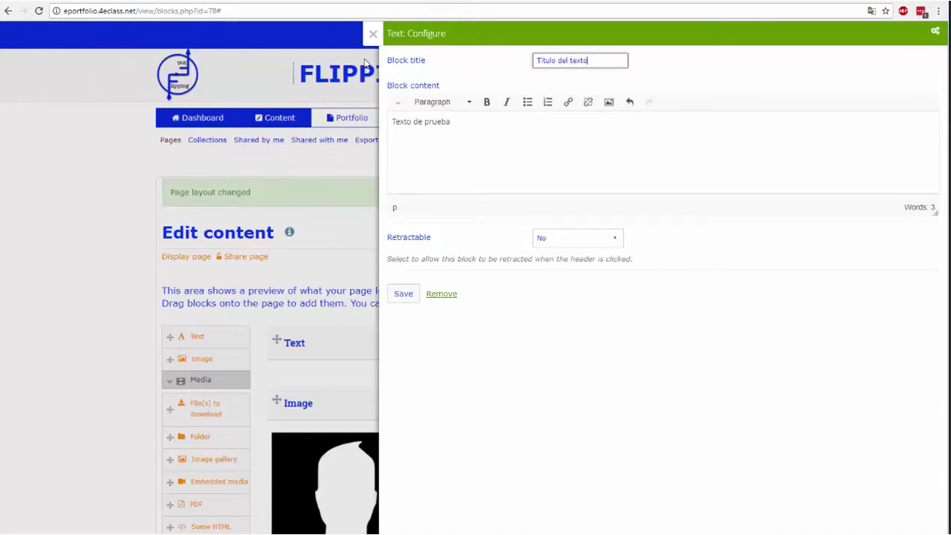
click(403, 295)
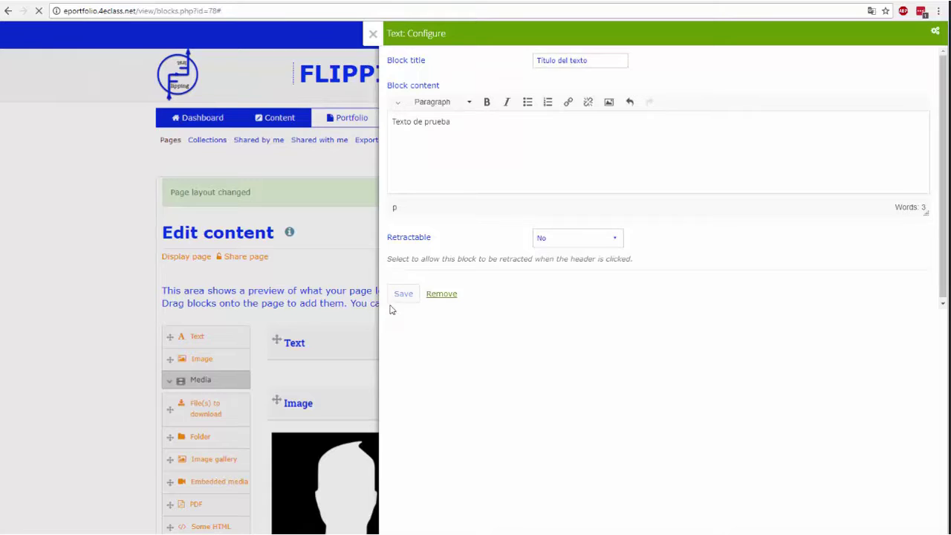
Look through the block types offered in the Journals and General categories
scroll(389, 361, down, 2)
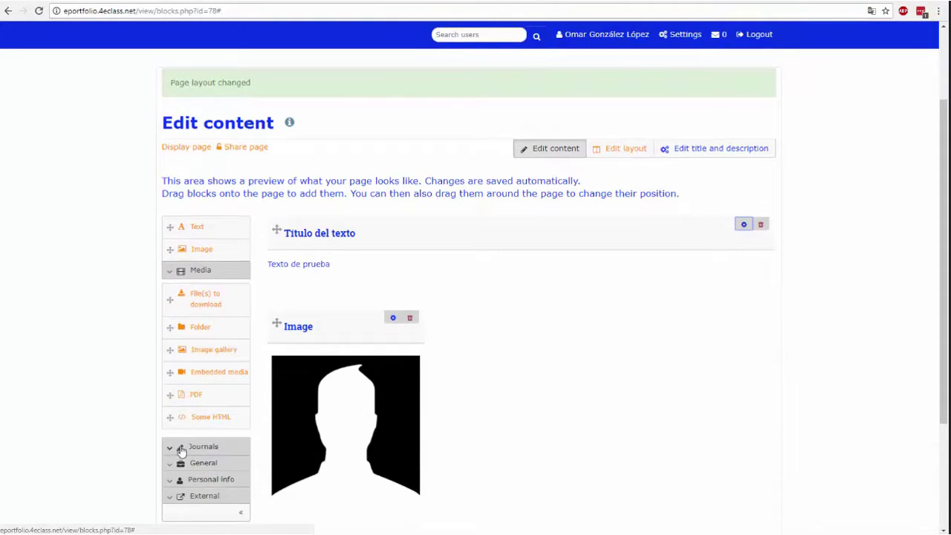
click(171, 448)
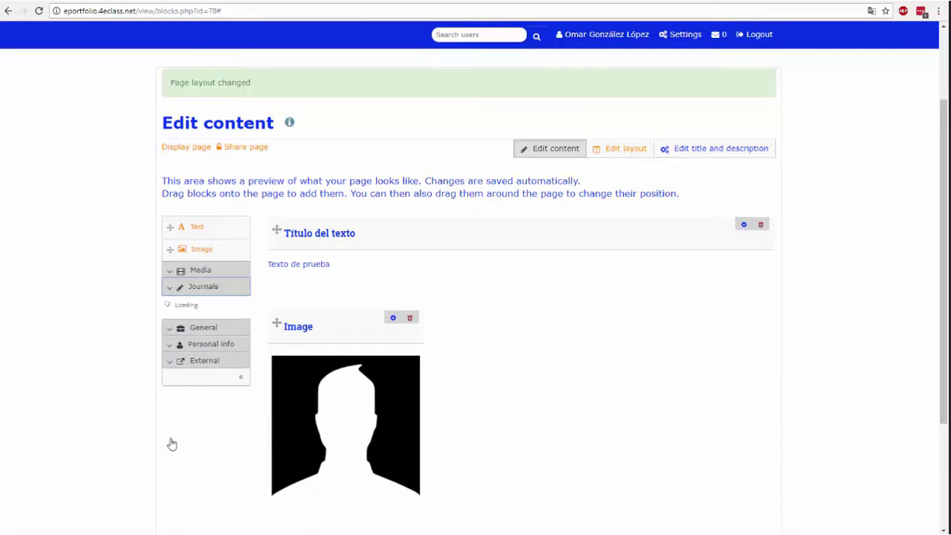
click(167, 429)
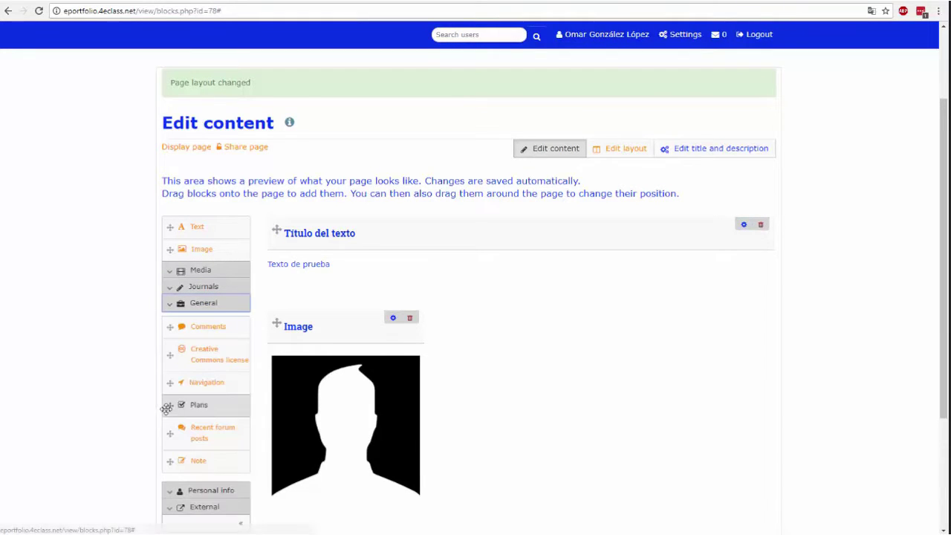
scroll(167, 449, down, 3)
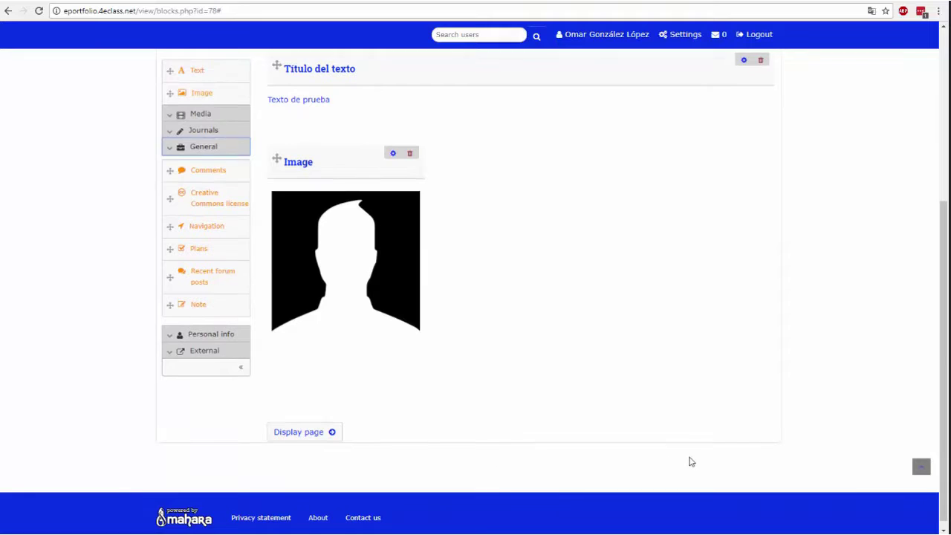
scroll(674, 433, up, 2)
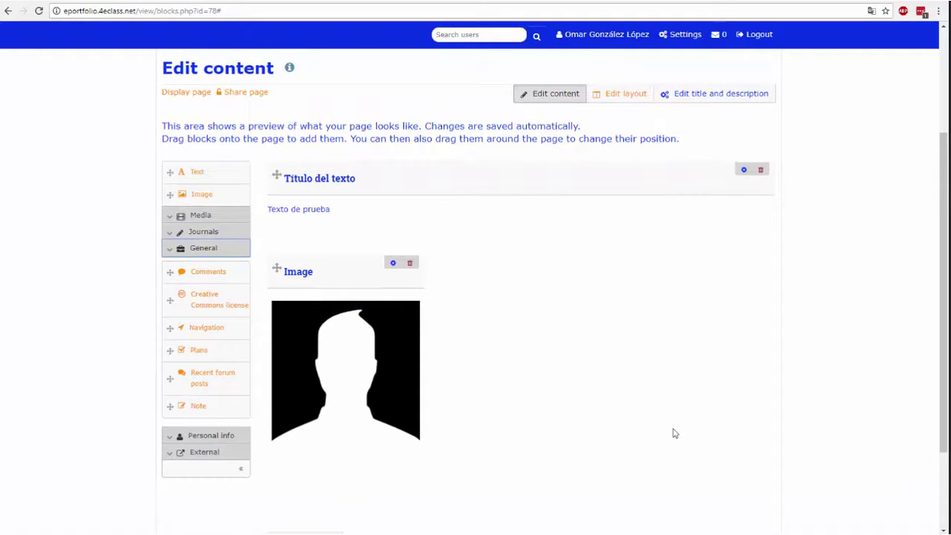
scroll(672, 432, down, 3)
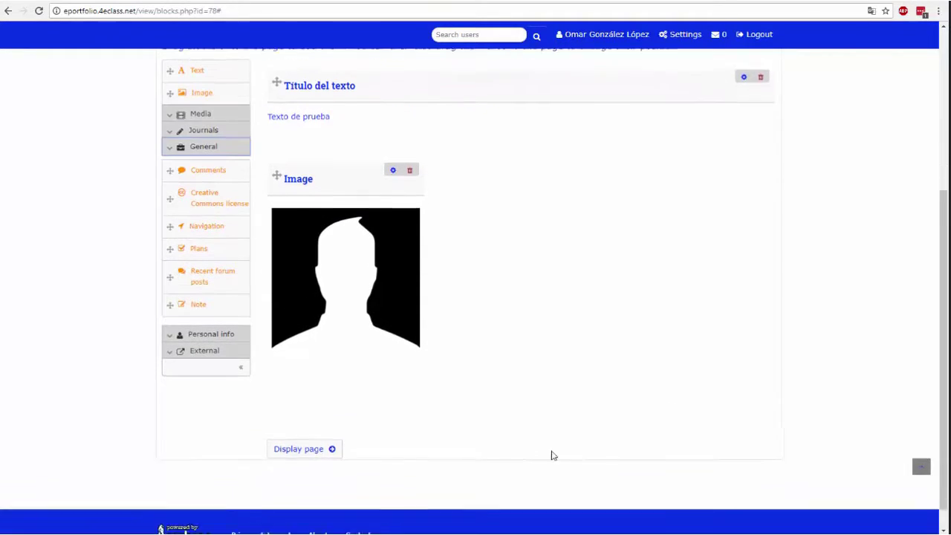
Display the finished page and review its text, image and comment areas
click(287, 425)
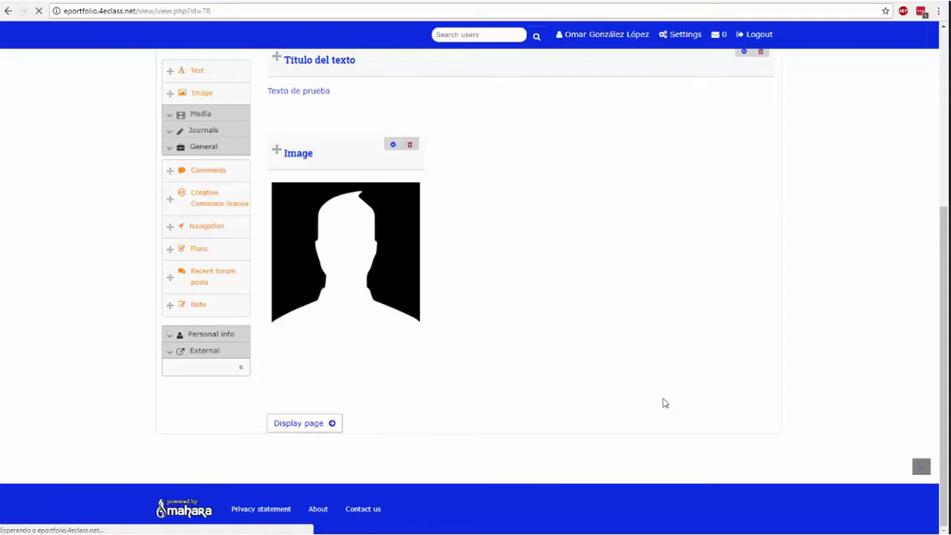
scroll(301, 237, down, 3)
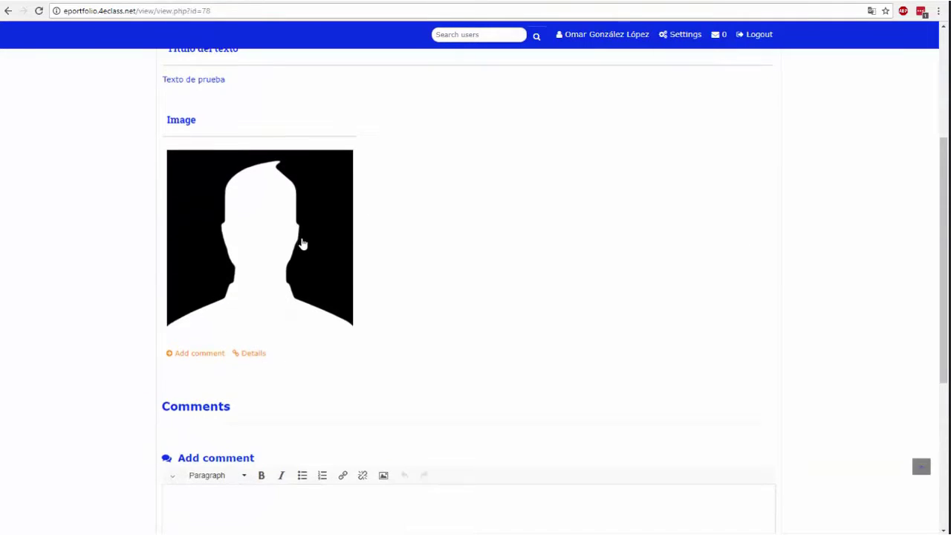
scroll(301, 244, down, 3)
scroll(105, 426, up, 2)
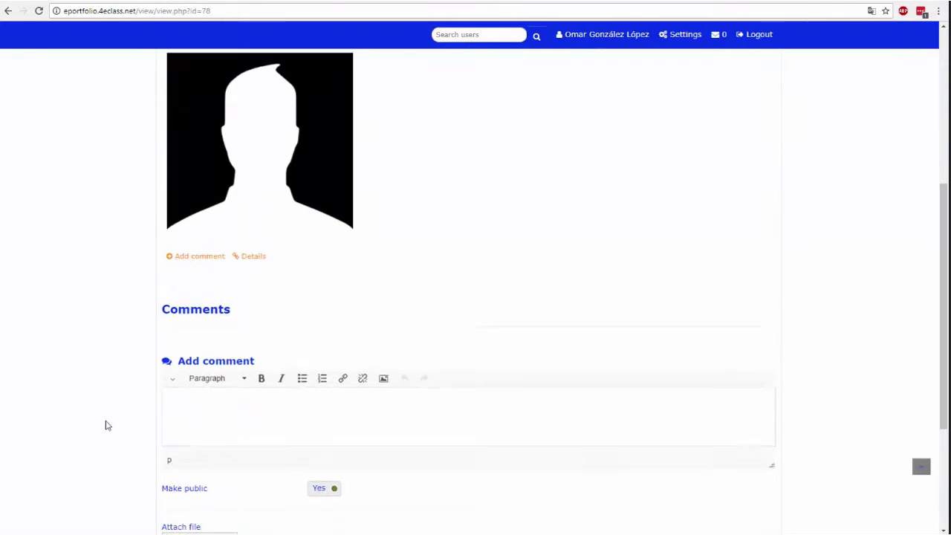
scroll(104, 425, up, 5)
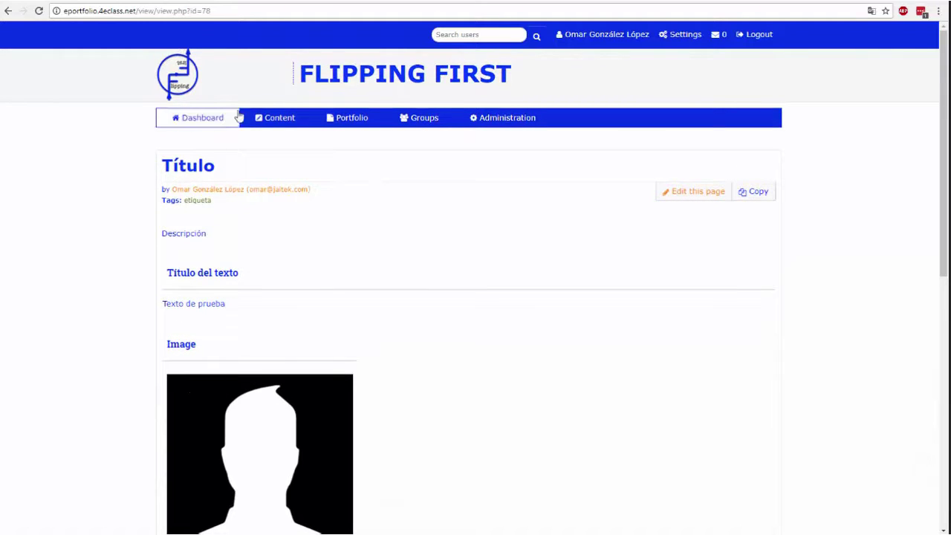
Create a portfolio collection named "Colección de ejemplo" and add the Título page to it
click(338, 125)
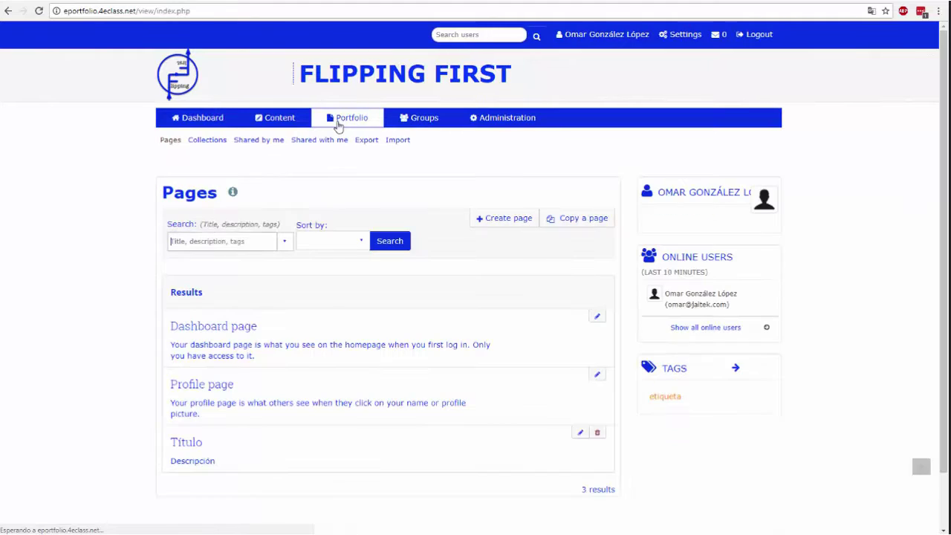
click(211, 141)
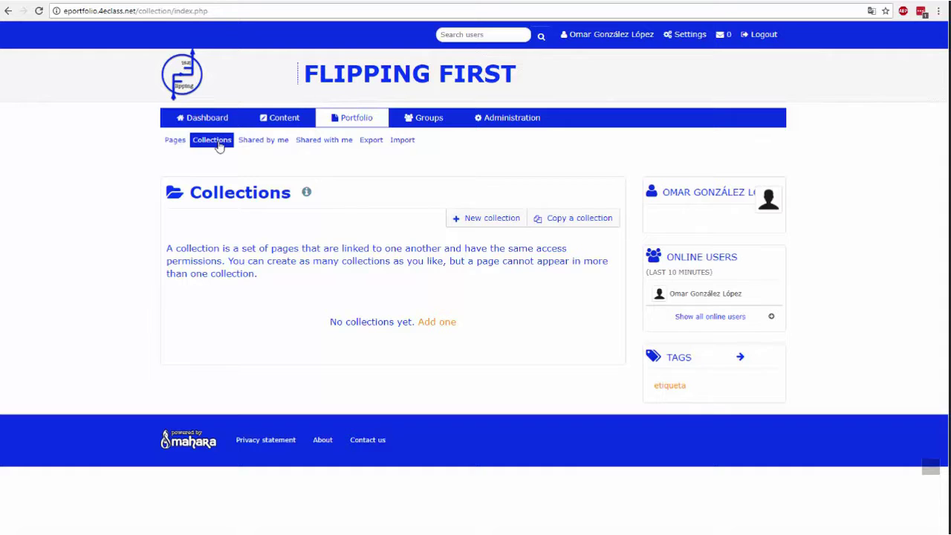
click(510, 219)
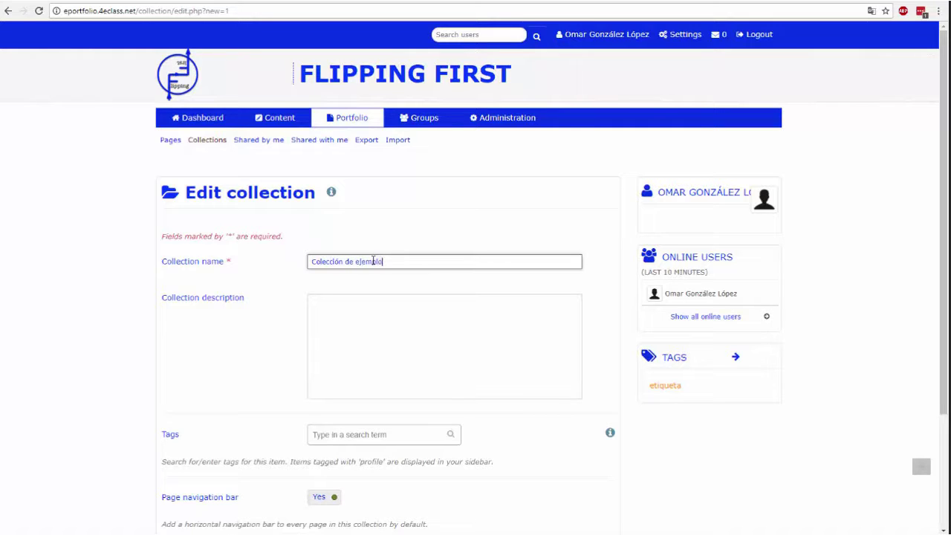
scroll(345, 295, down, 2)
click(226, 453)
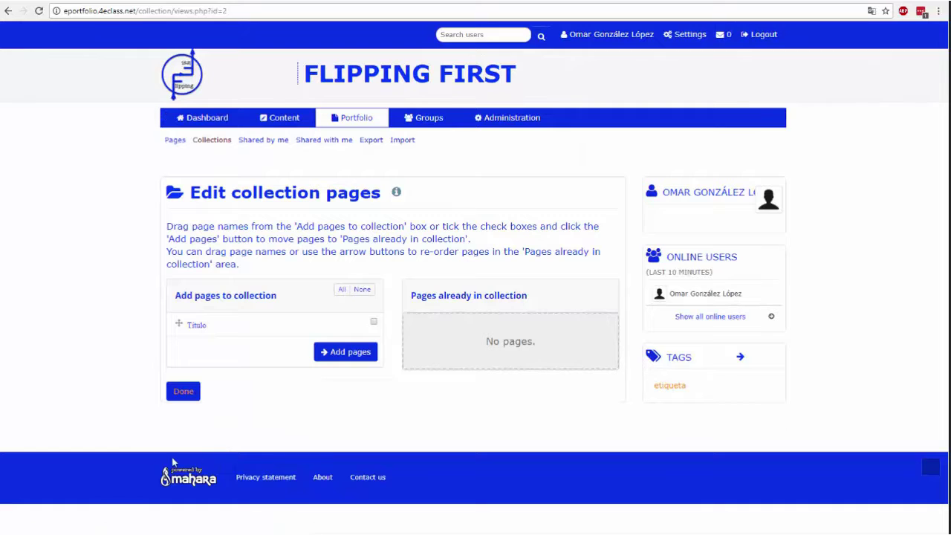
drag(180, 322, 416, 320)
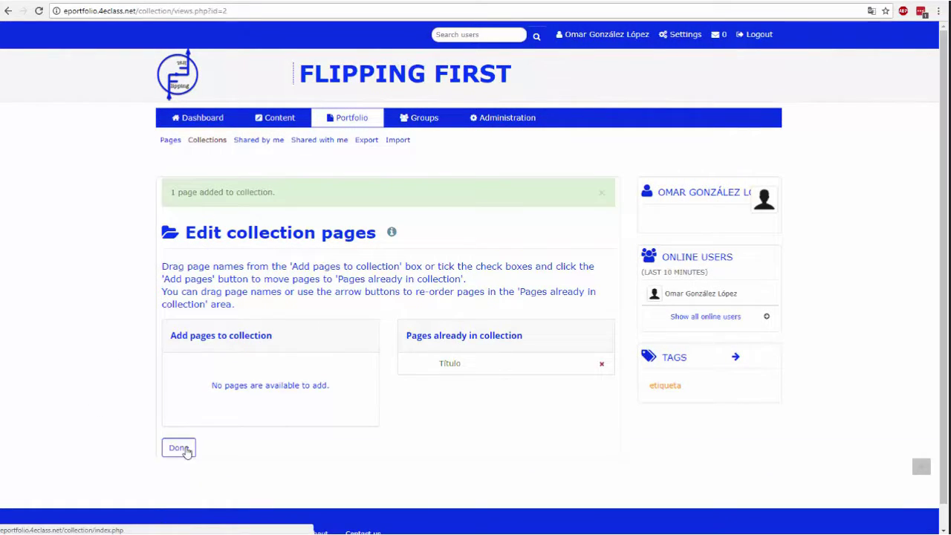
click(179, 448)
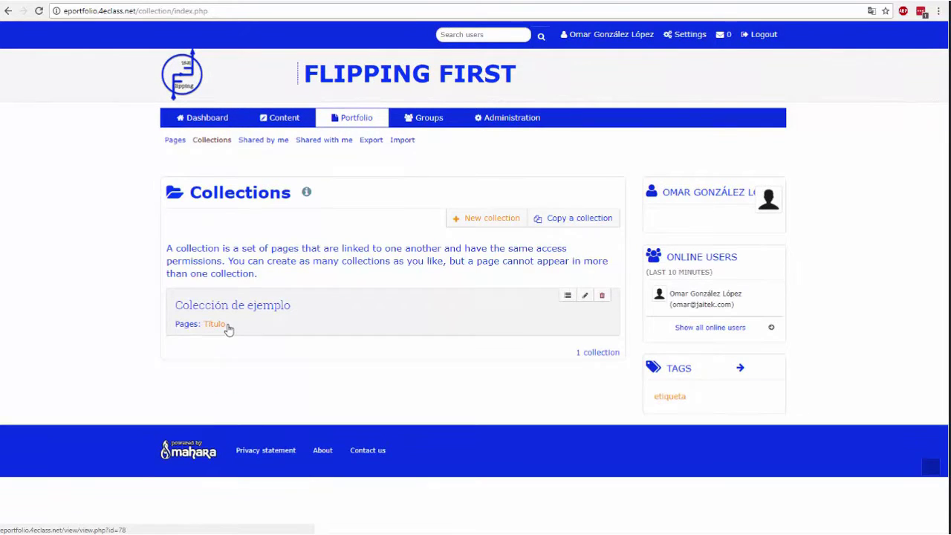
View the portfolio's overviews of items shared by the account and items shared with it
click(256, 140)
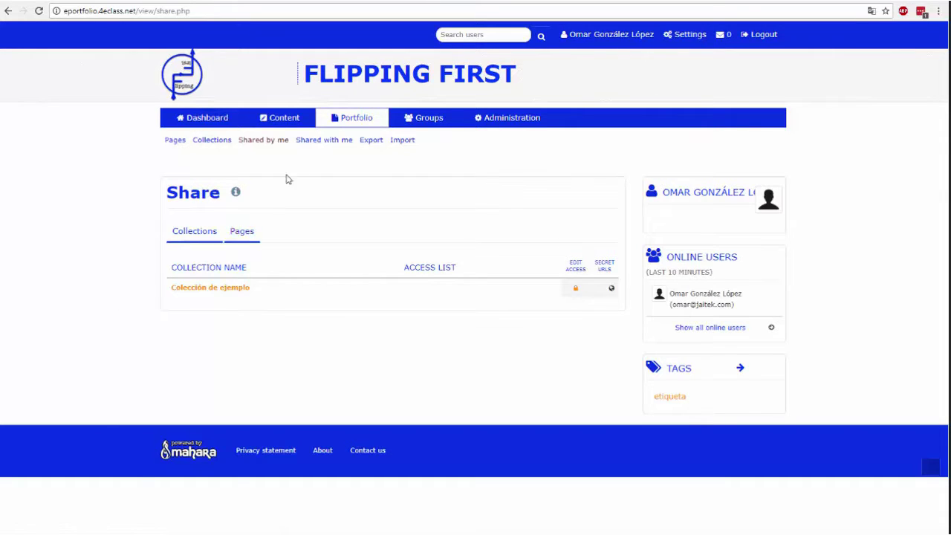
click(332, 143)
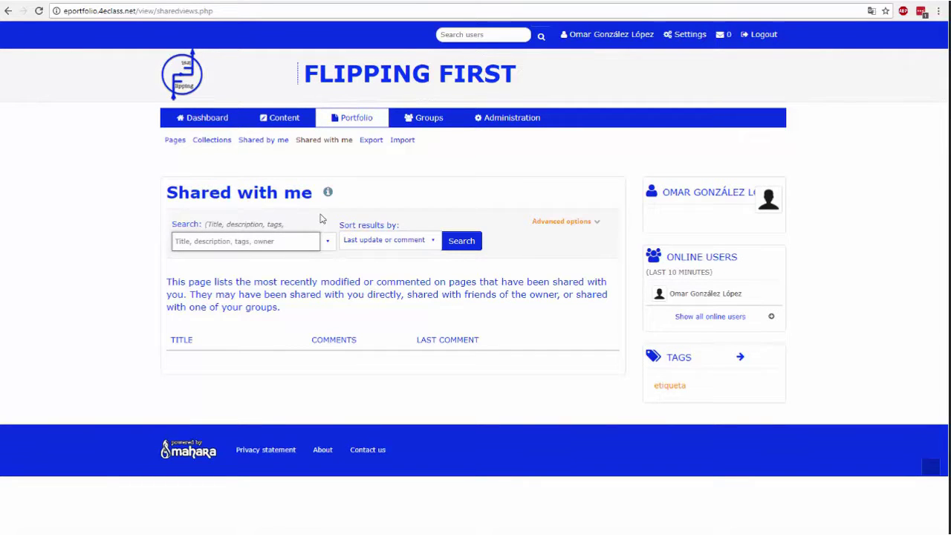
Export just the Título page from the portfolio in Leap2A format
click(371, 141)
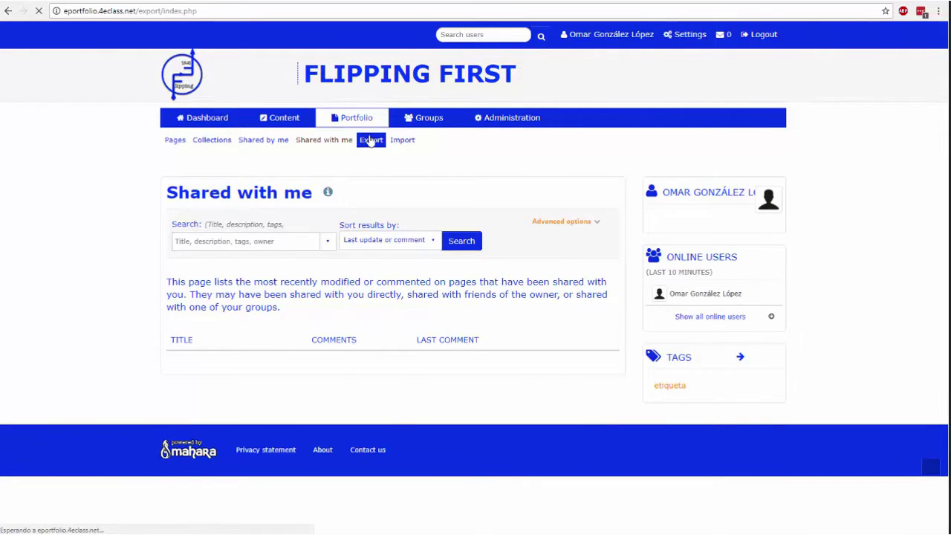
scroll(130, 263, down, 2)
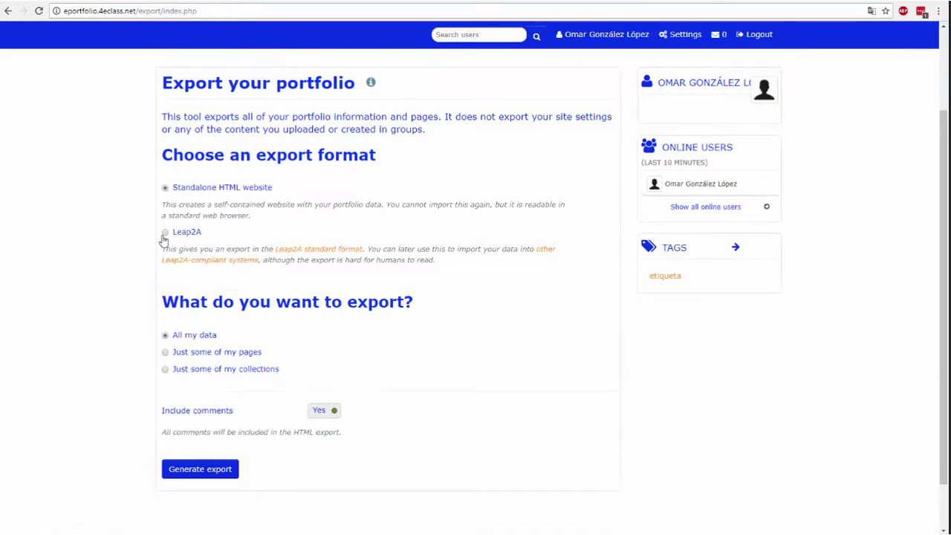
click(165, 232)
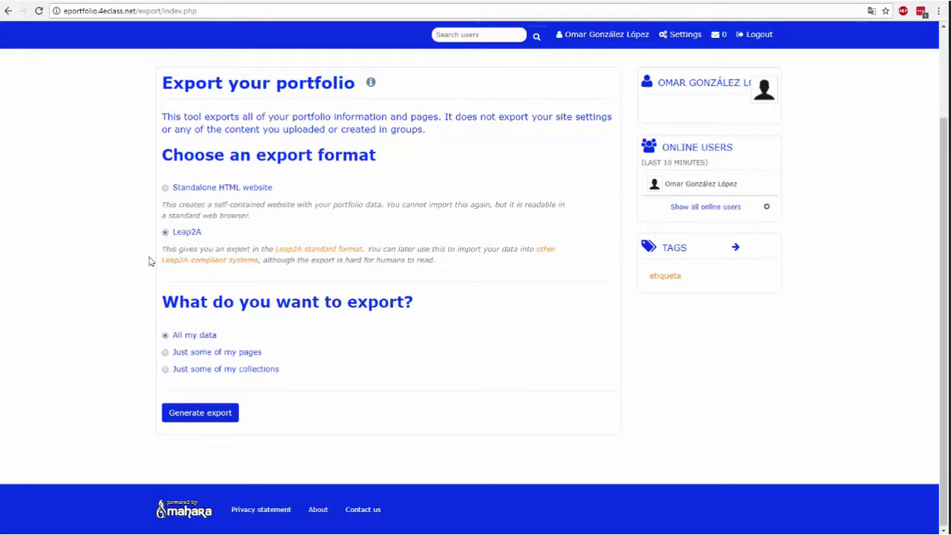
click(165, 352)
click(173, 439)
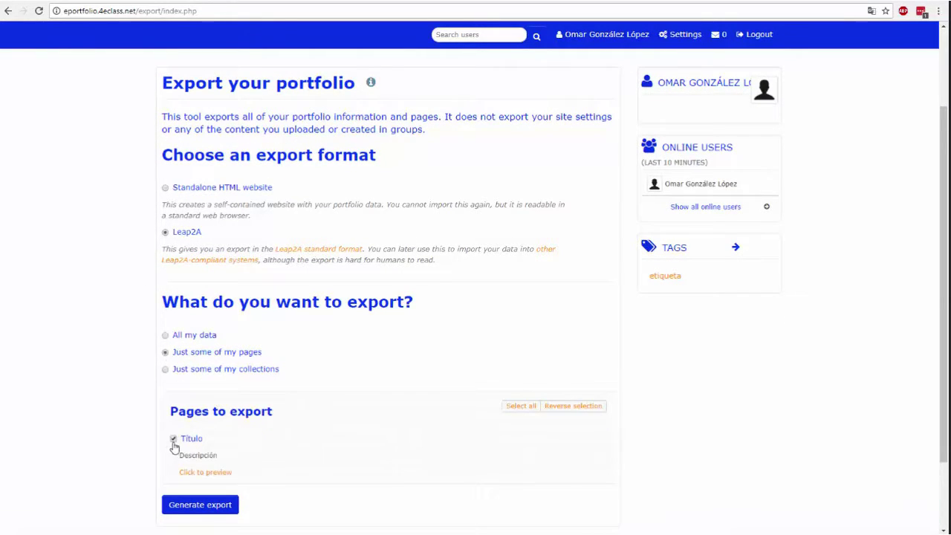
scroll(129, 420, down, 1)
click(195, 449)
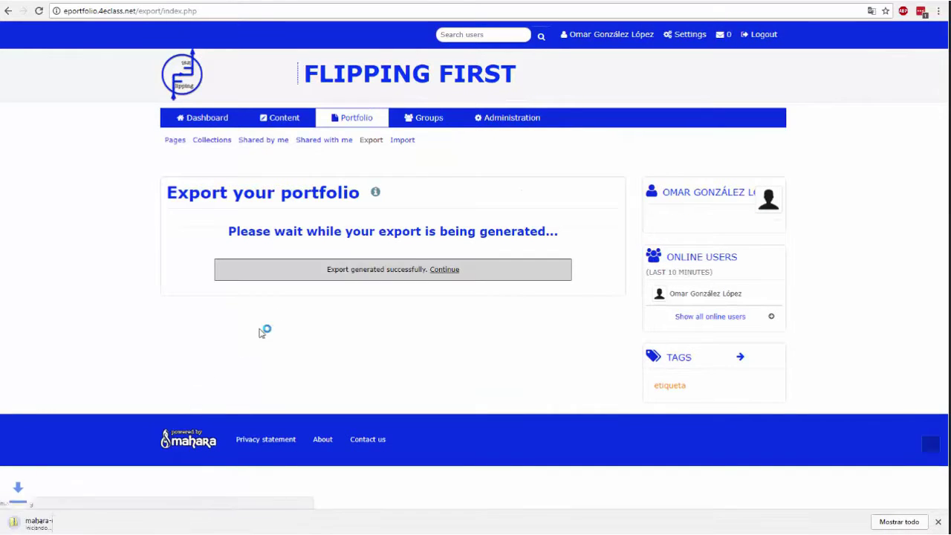
Upload the downloaded mahara-export Leap2A zip file to the portfolio import
click(399, 143)
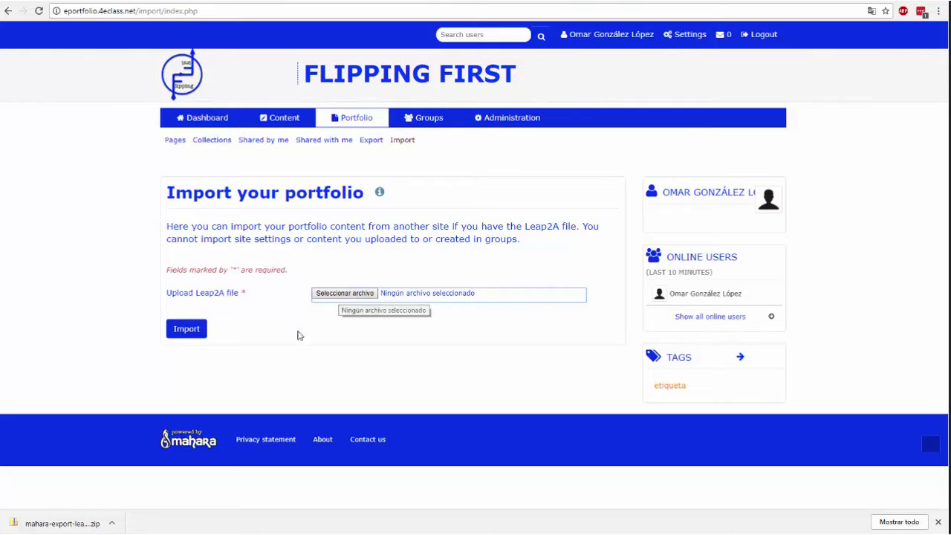
drag(63, 522, 417, 303)
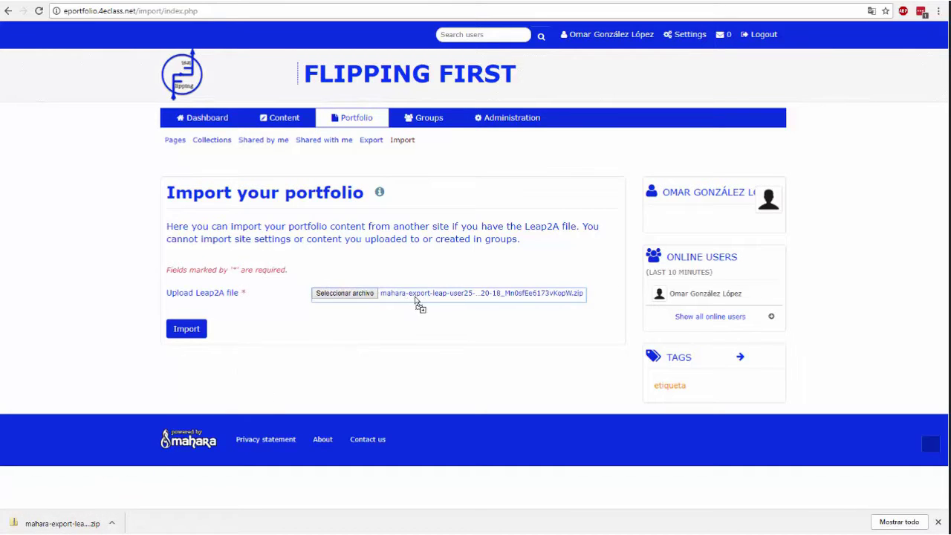
click(187, 329)
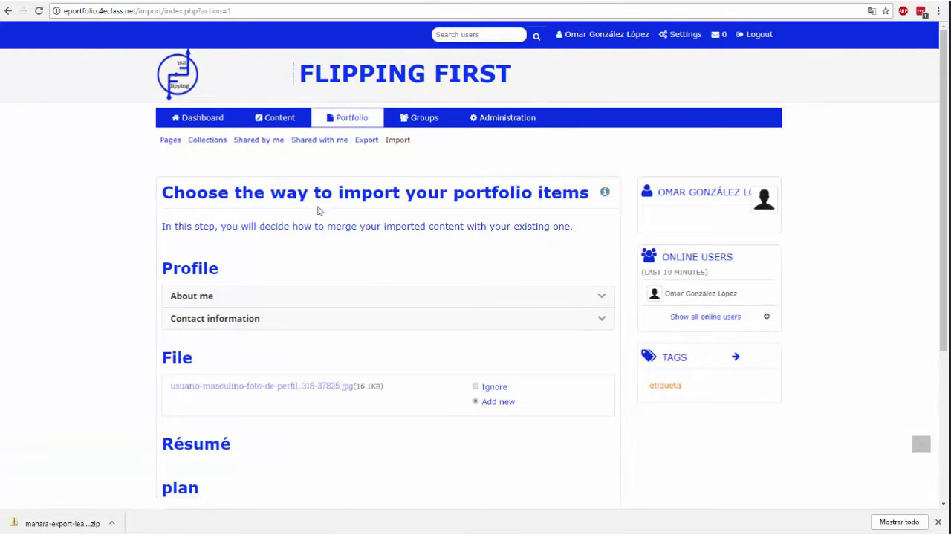
Complete the import with the image file set to Add new, and open the portfolio's page list
scroll(356, 211, down, 1)
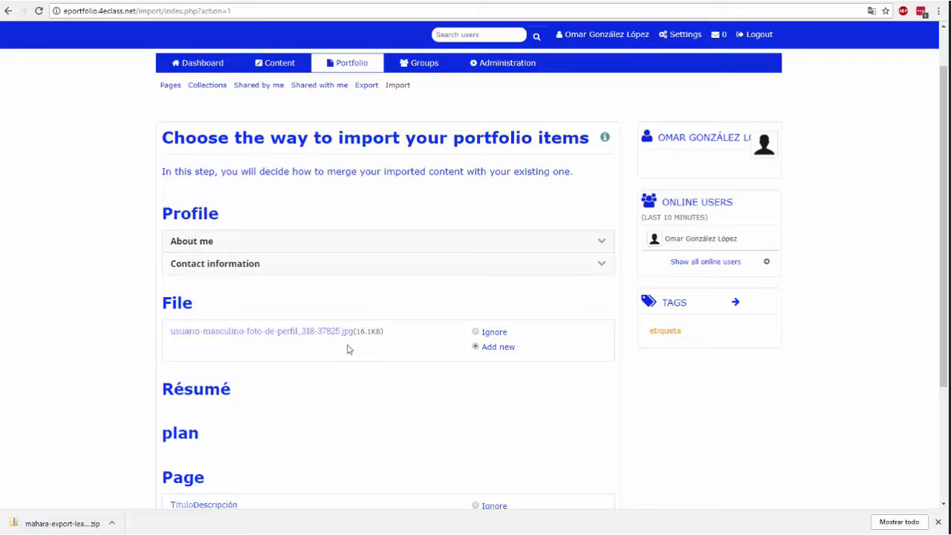
scroll(343, 364, down, 2)
scroll(344, 364, down, 1)
click(184, 394)
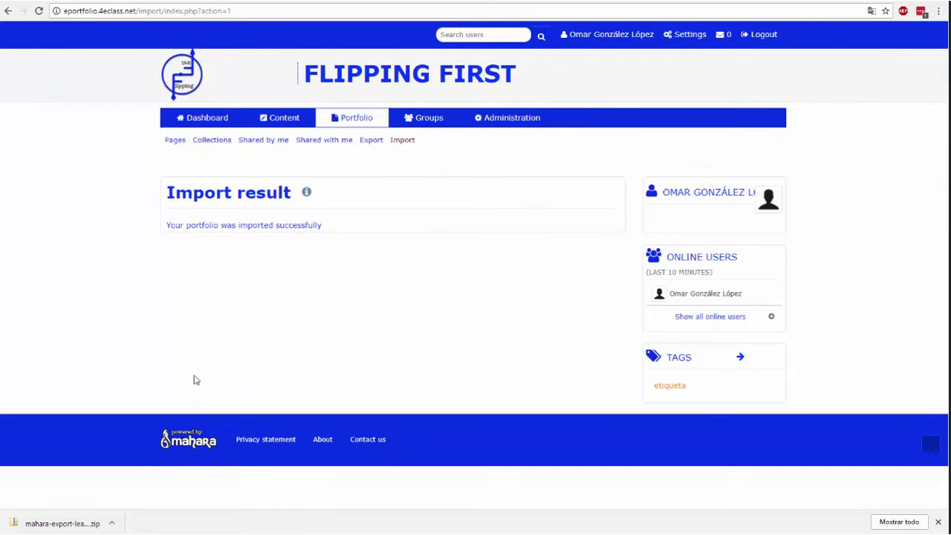
click(177, 142)
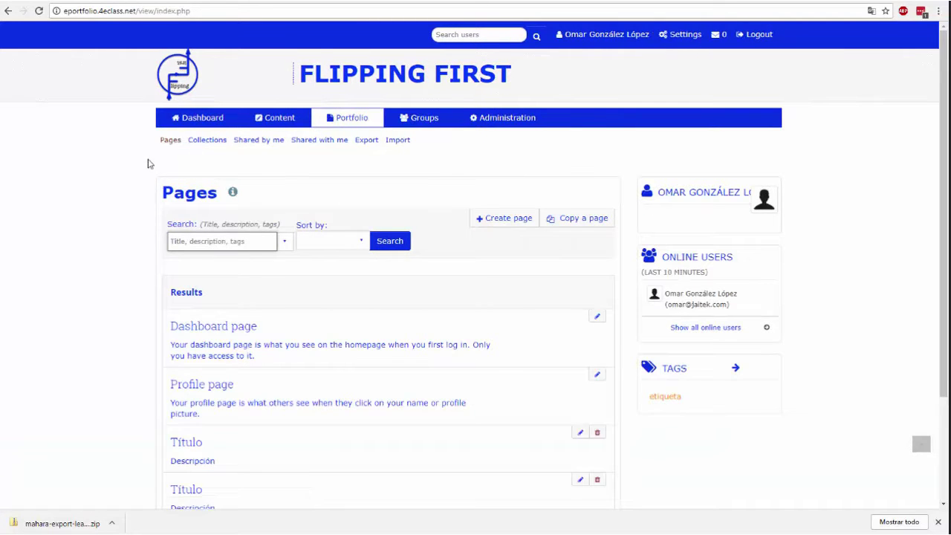
Check the portfolio's page list for the imported copy of the Título page
scroll(146, 162, down, 2)
drag(236, 413, 124, 349)
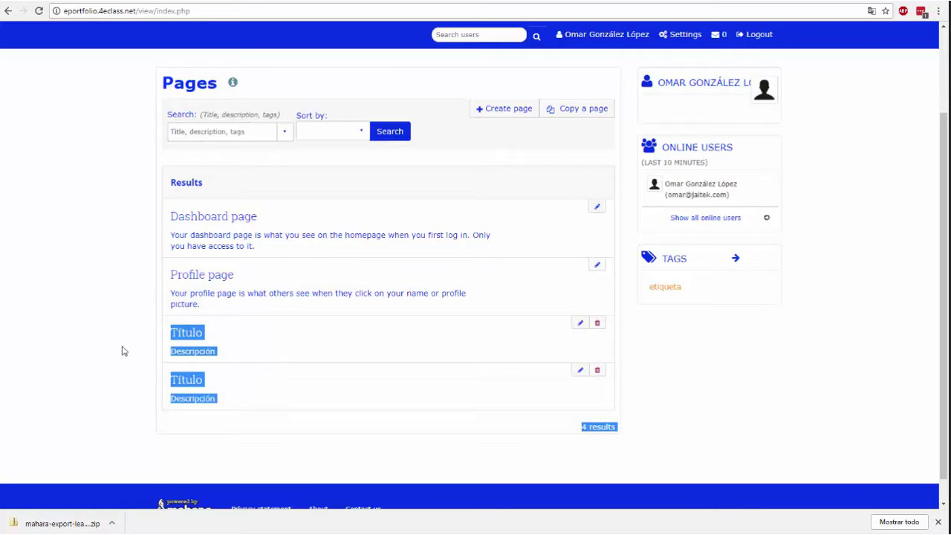
click(124, 351)
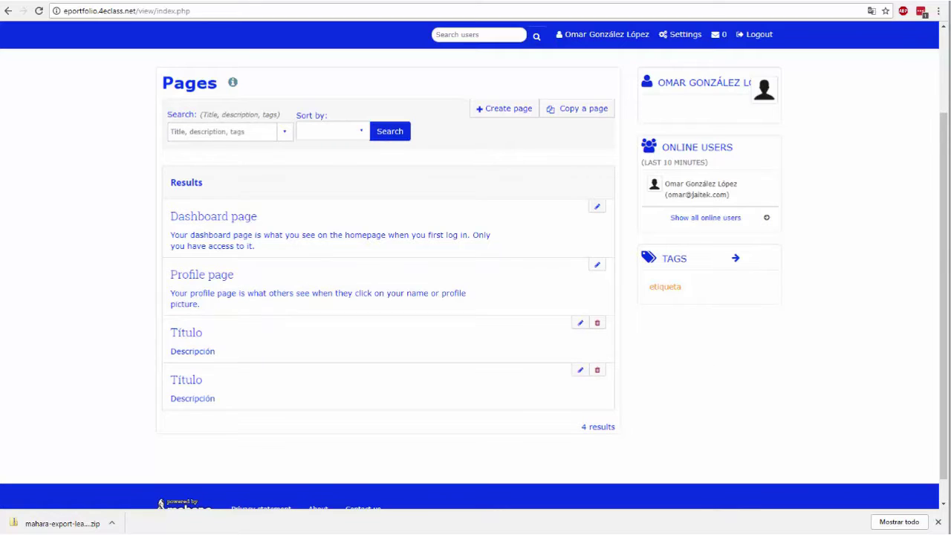
scroll(30, 287, up, 2)
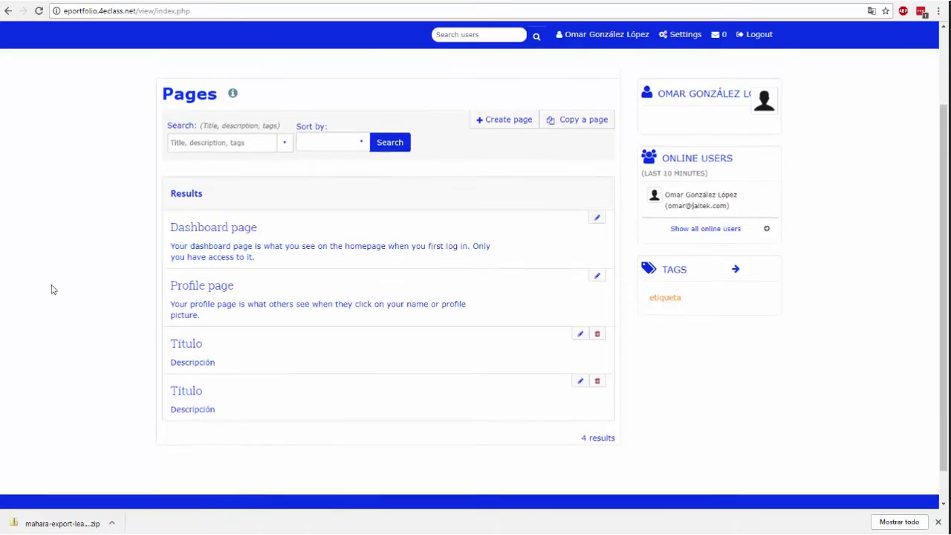
View the account's own groups and the finder for groups that can be joined
click(430, 119)
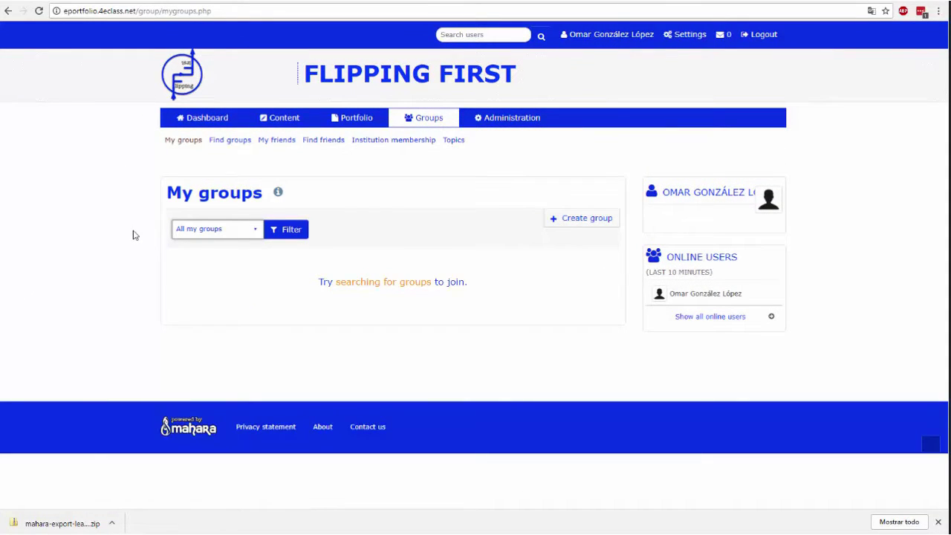
click(237, 145)
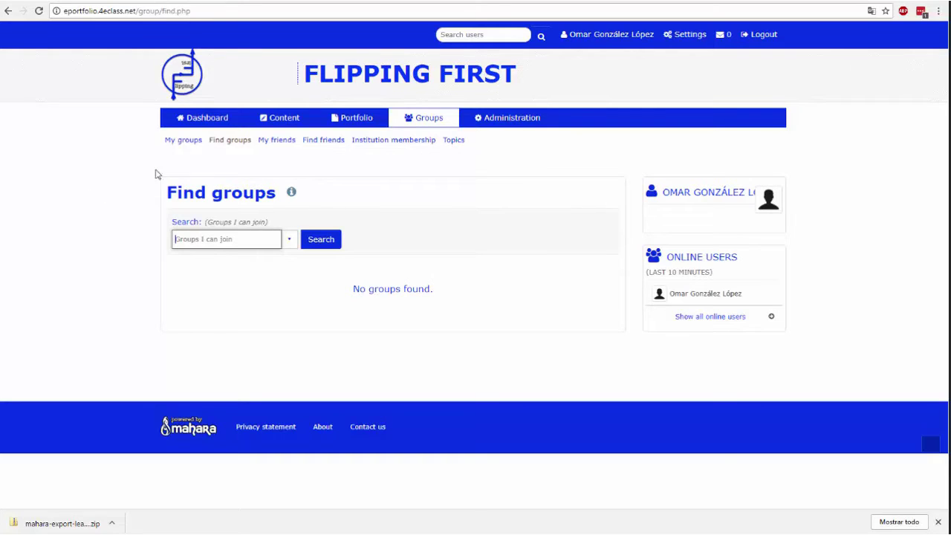
View the account's friends list and look through the institution members offered in the friend finder
click(276, 141)
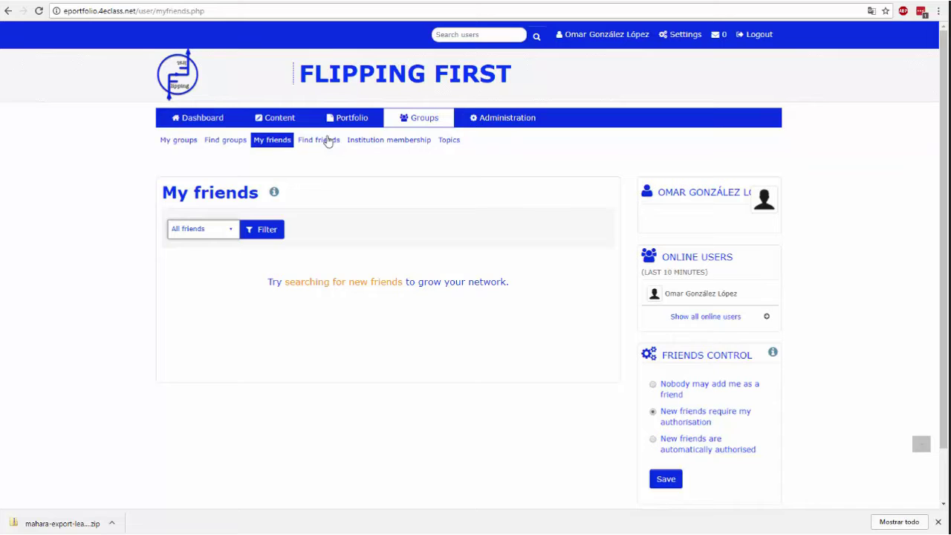
click(328, 141)
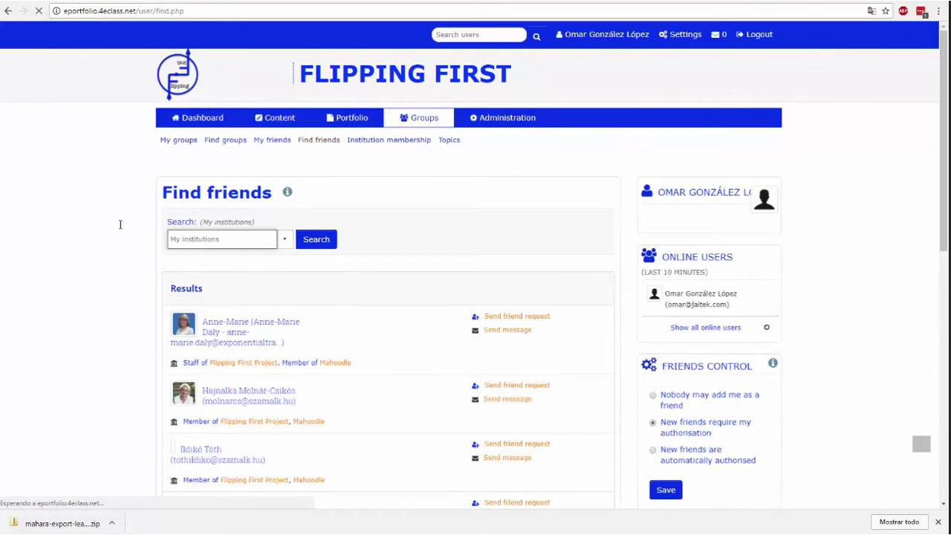
scroll(374, 174, down, 1)
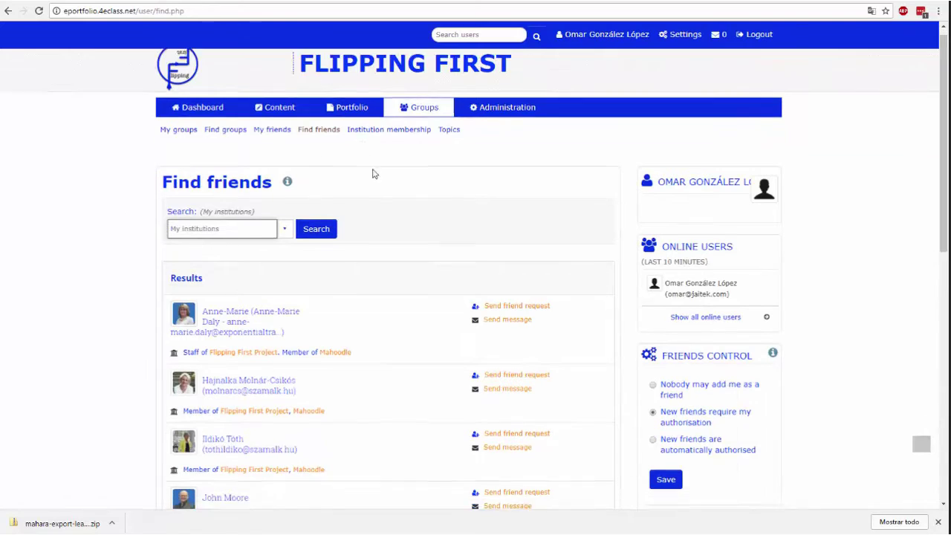
scroll(375, 177, down, 2)
scroll(386, 167, up, 3)
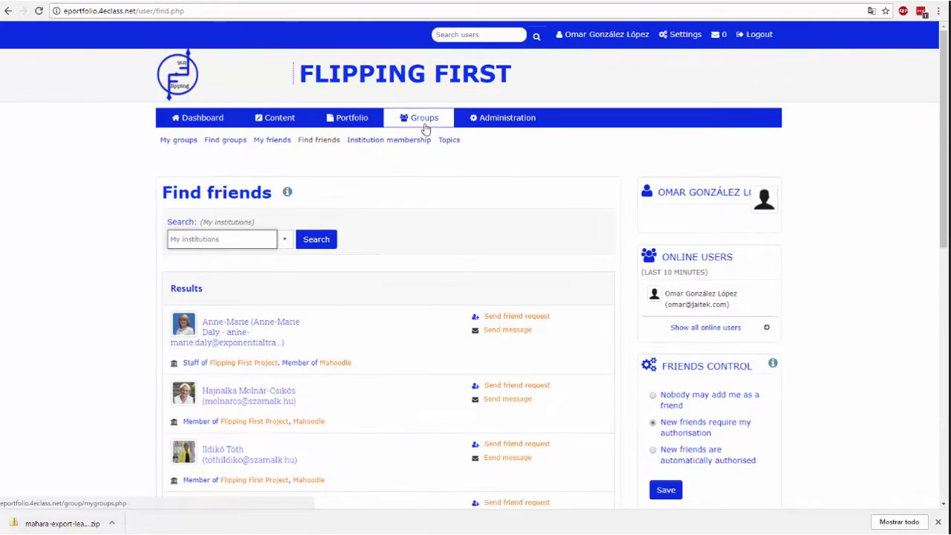
View the account's institution memberships and the recently updated topics in its groups
click(392, 142)
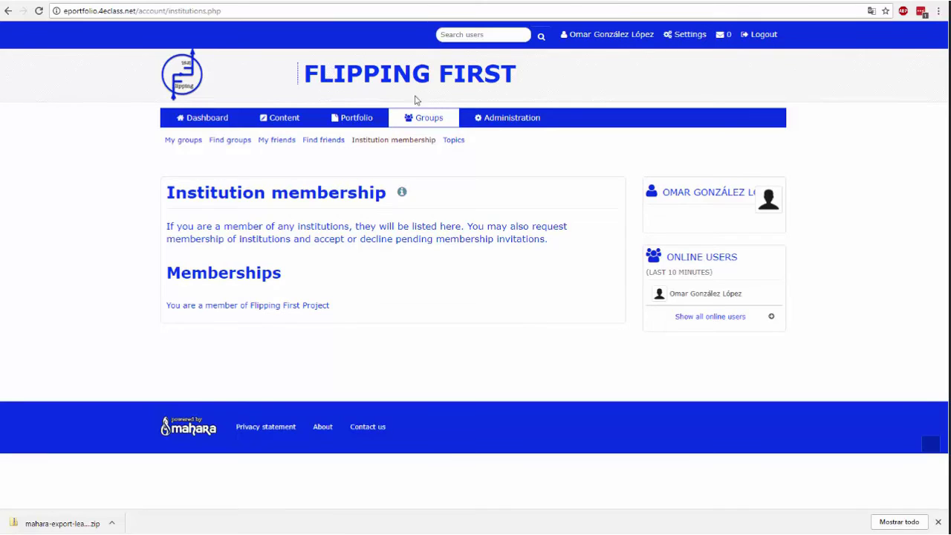
click(459, 141)
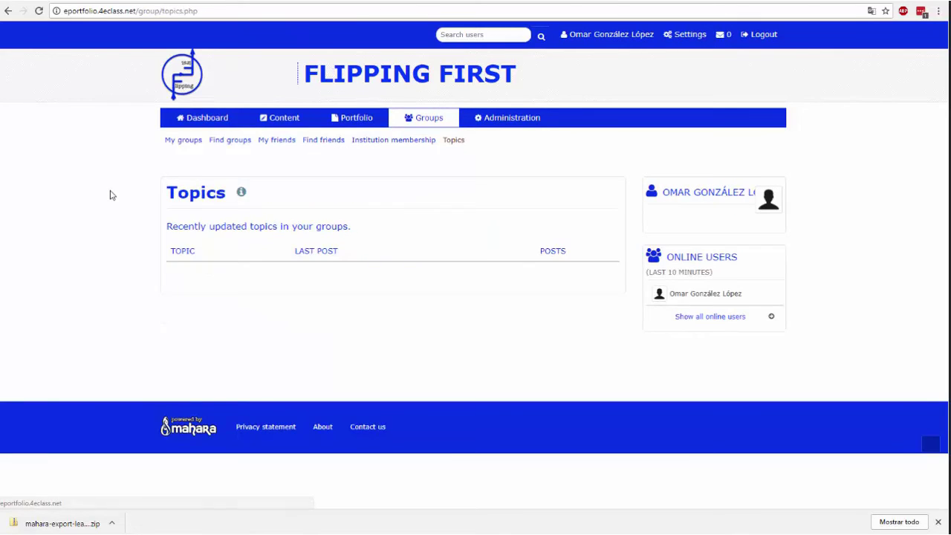